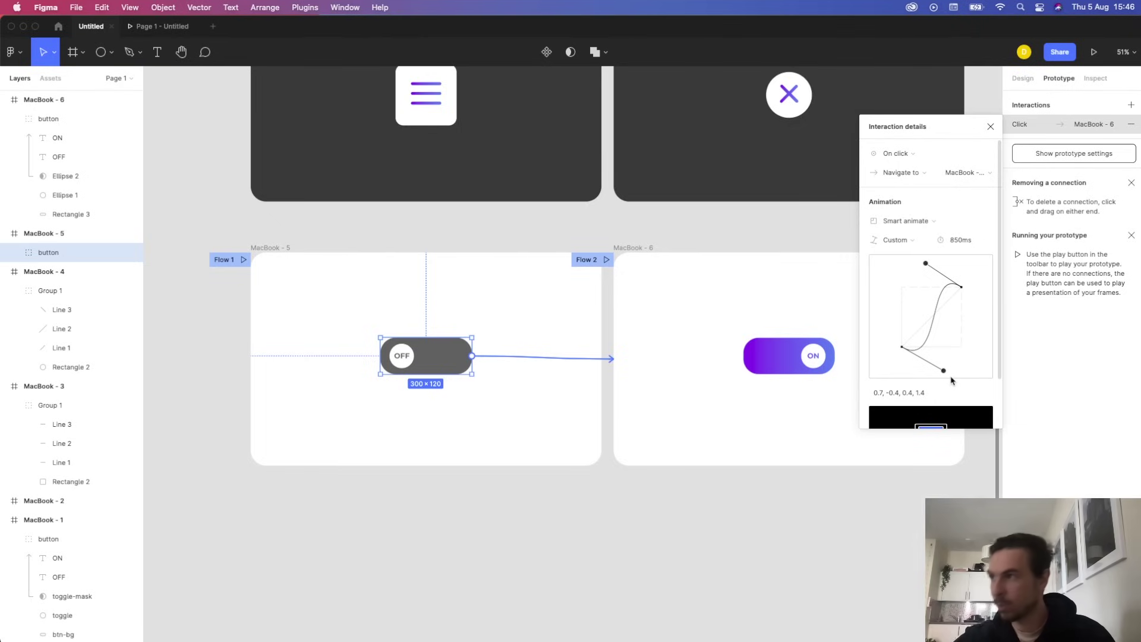
Reshape the OFF button's custom easing curve to 0.88, -0.54, 0.29, 1.5 and copy its values.
left_click_drag(945, 372, 955, 381)
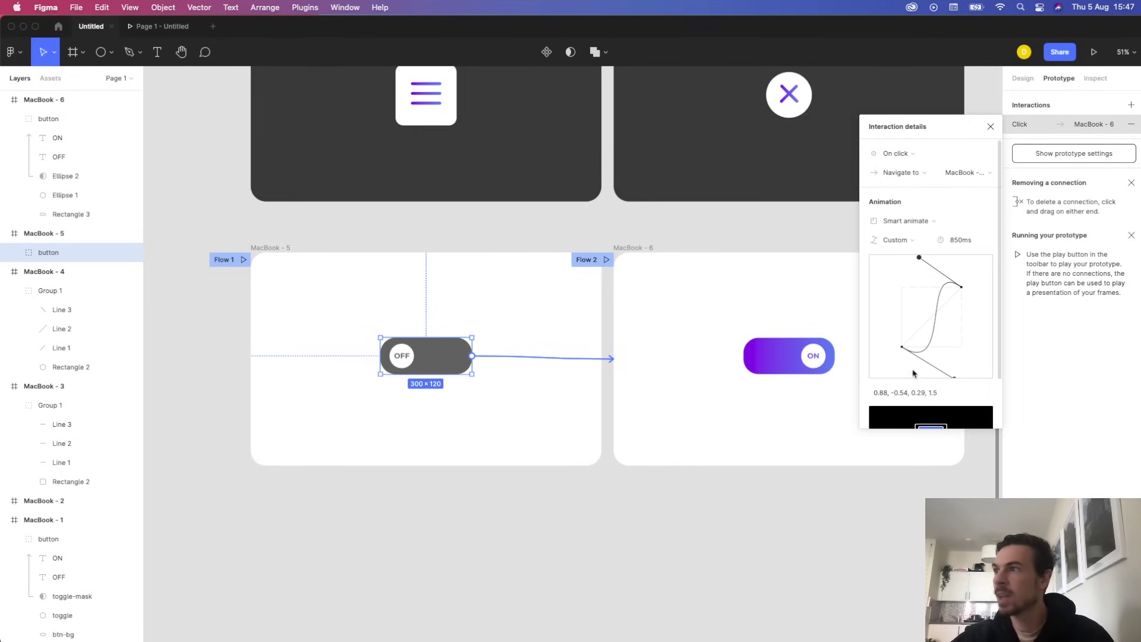
left_click(935, 393)
key("super+c")
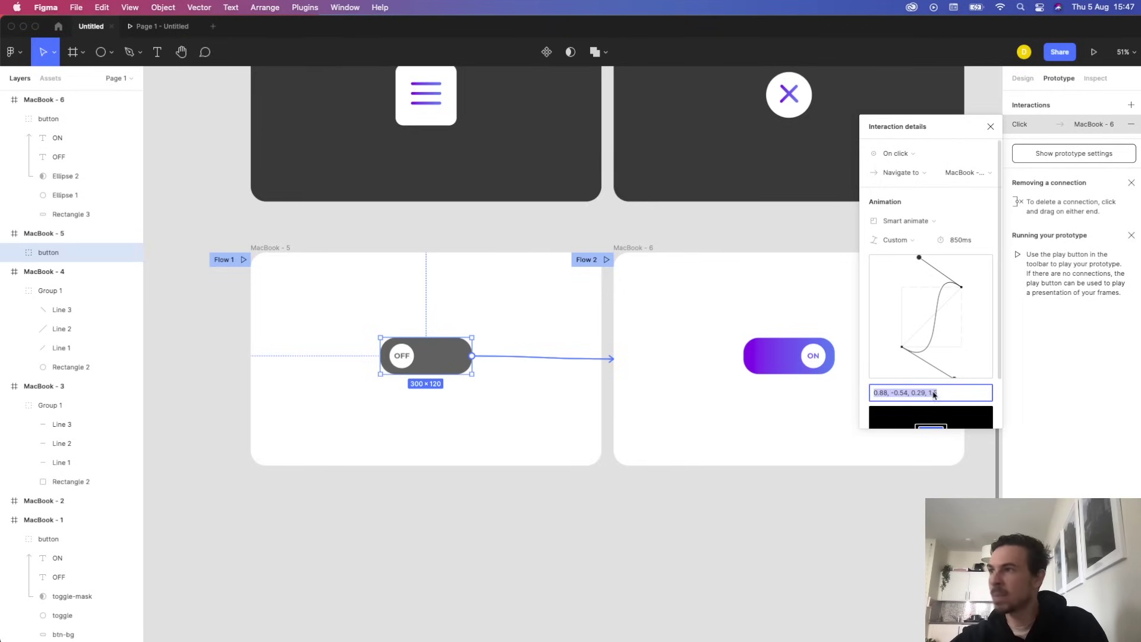
Set the ON button's interaction easing to Custom and paste the copied curve values 0.88, -0.54, 0.29, 1.5.
left_click(773, 359)
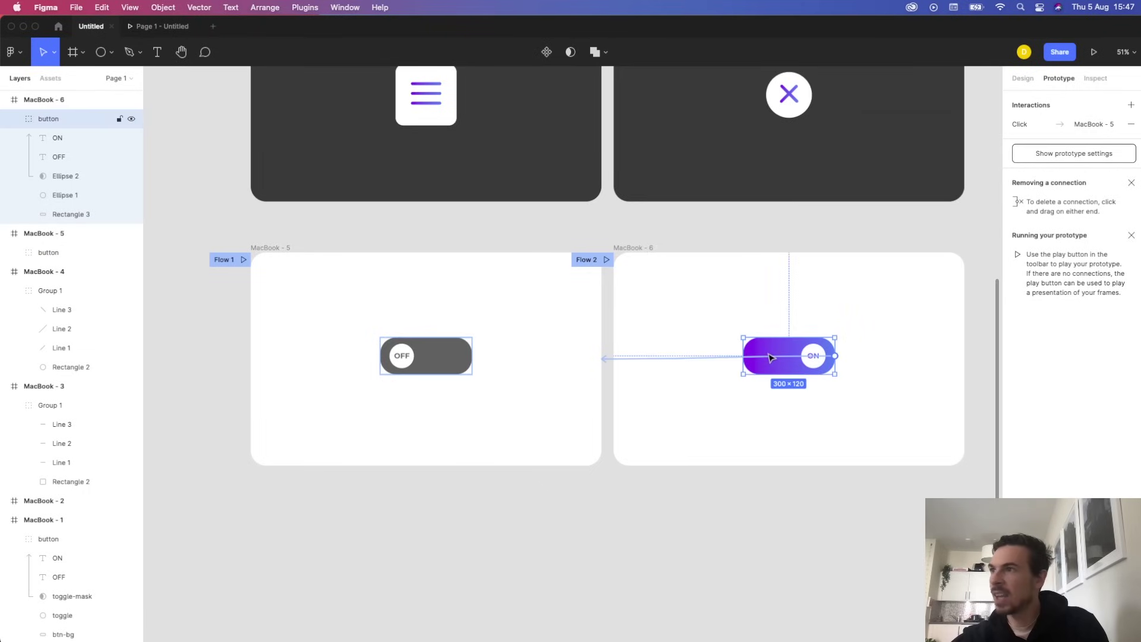
left_click(1071, 126)
left_click(918, 239)
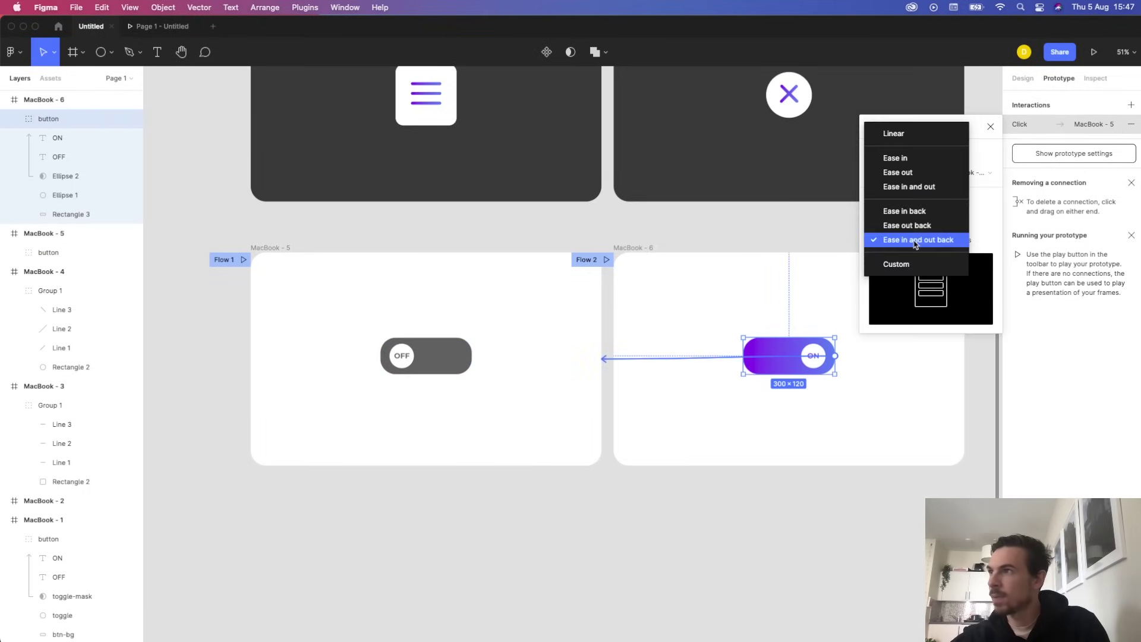
left_click(913, 264)
left_click(934, 394)
key("super+v")
left_click(919, 531)
Switch to the prototype preview and play the toggle animation between OFF and ON several times.
left_click(158, 27)
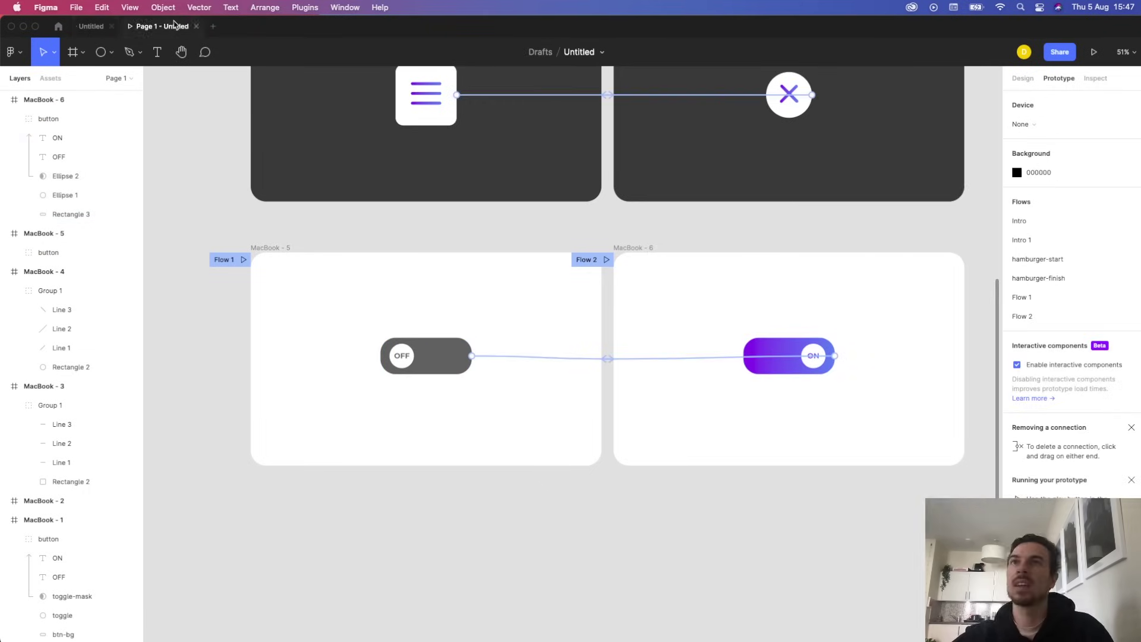
left_click(699, 352)
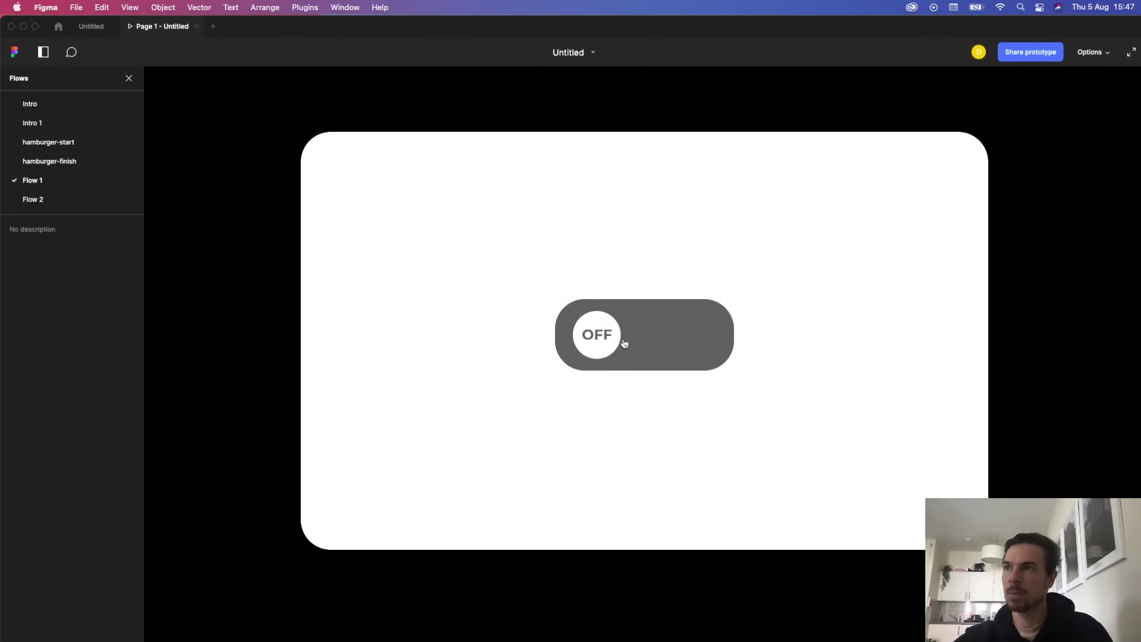
left_click(584, 339)
left_click(603, 345)
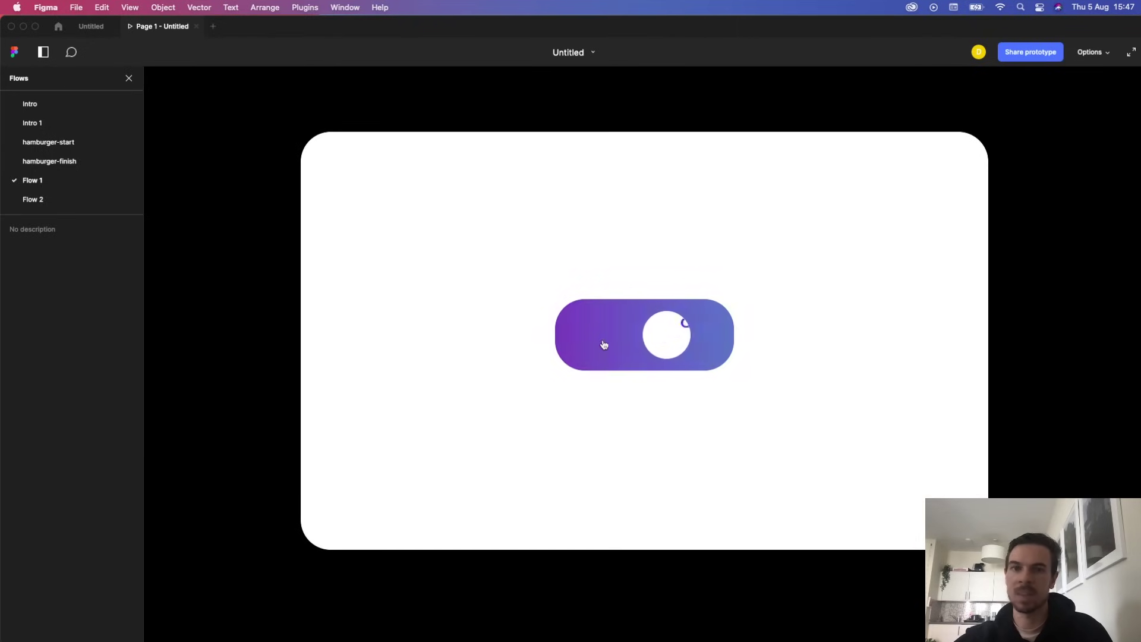
left_click(603, 345)
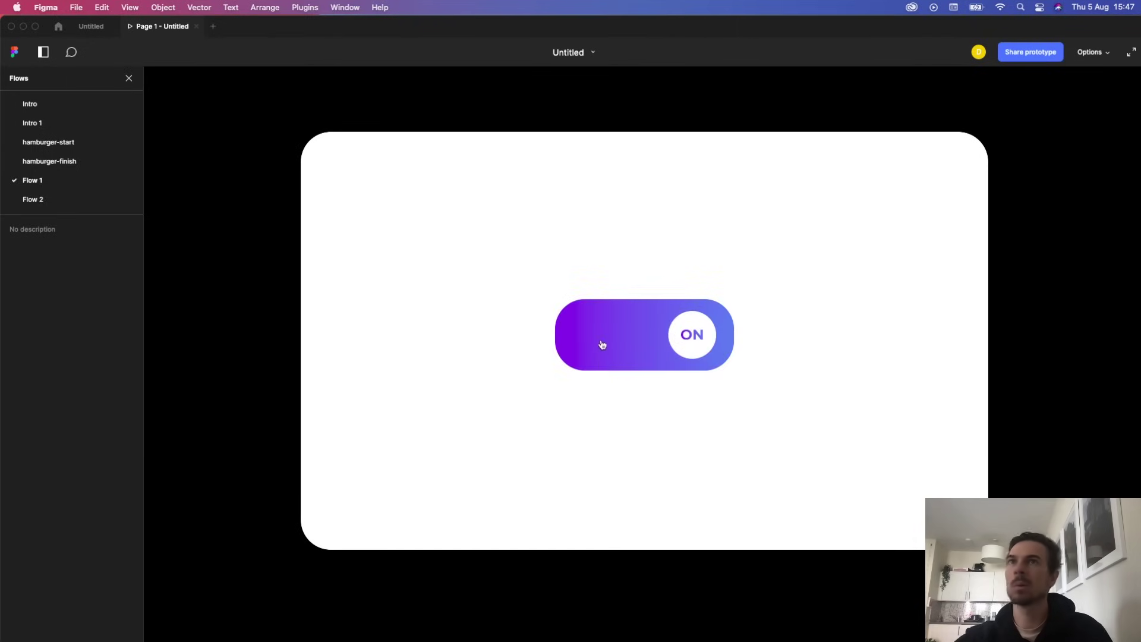
Return to the design file and add a 1152 × 700 MacBook frame, placing it directly below the MacBook - 5 frame.
left_click(89, 30)
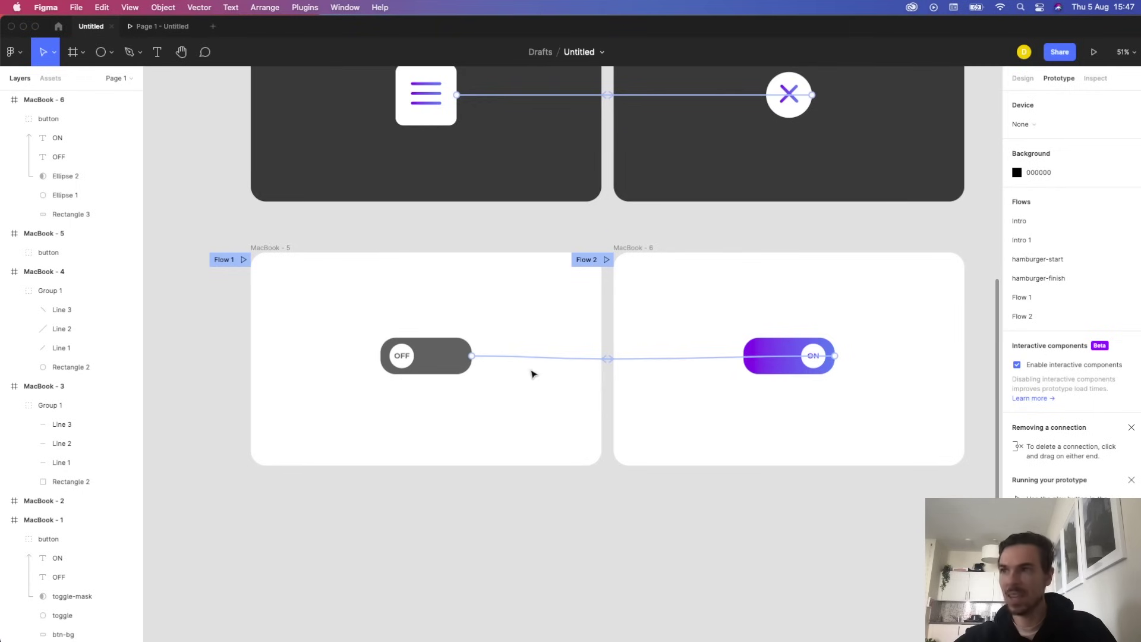
scroll(557, 312, "up", 5)
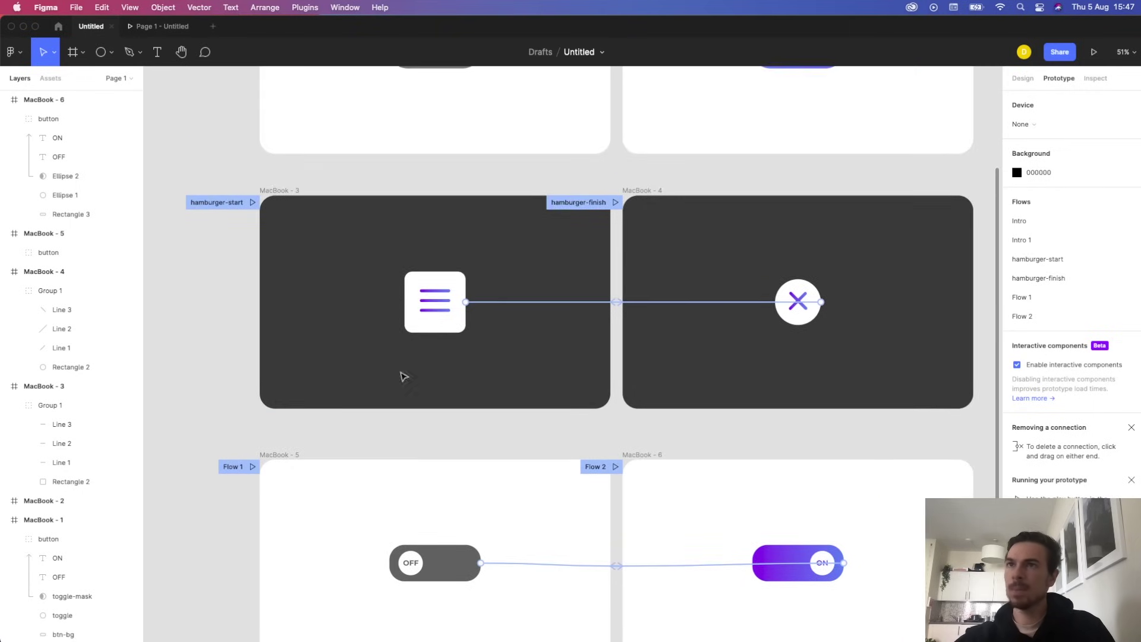
scroll(380, 323, "down", 5)
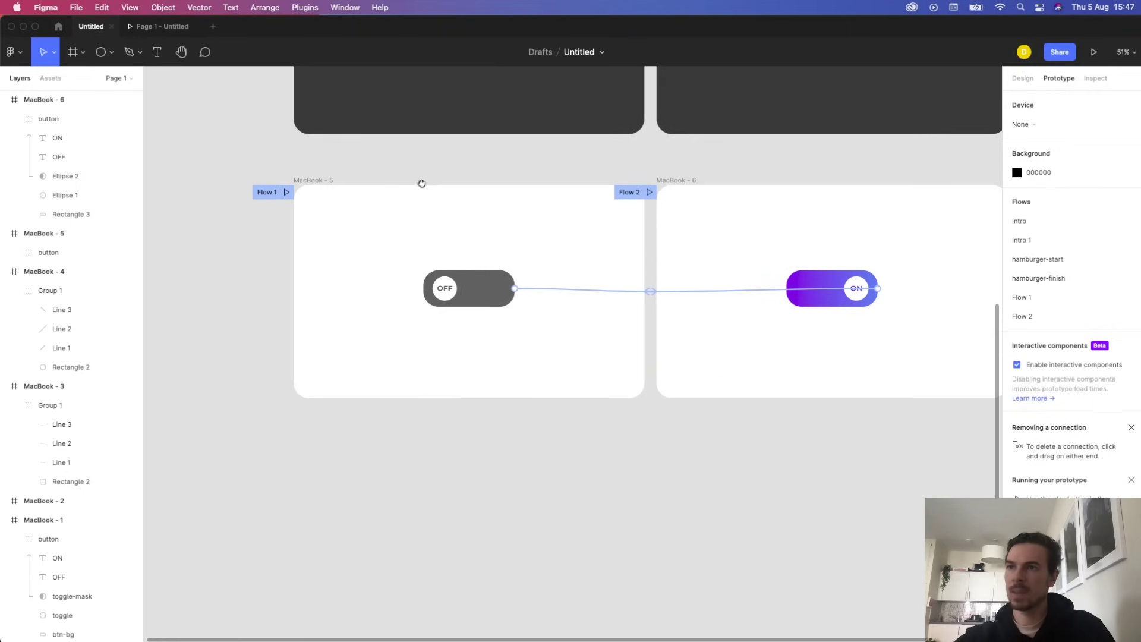
left_click(74, 53)
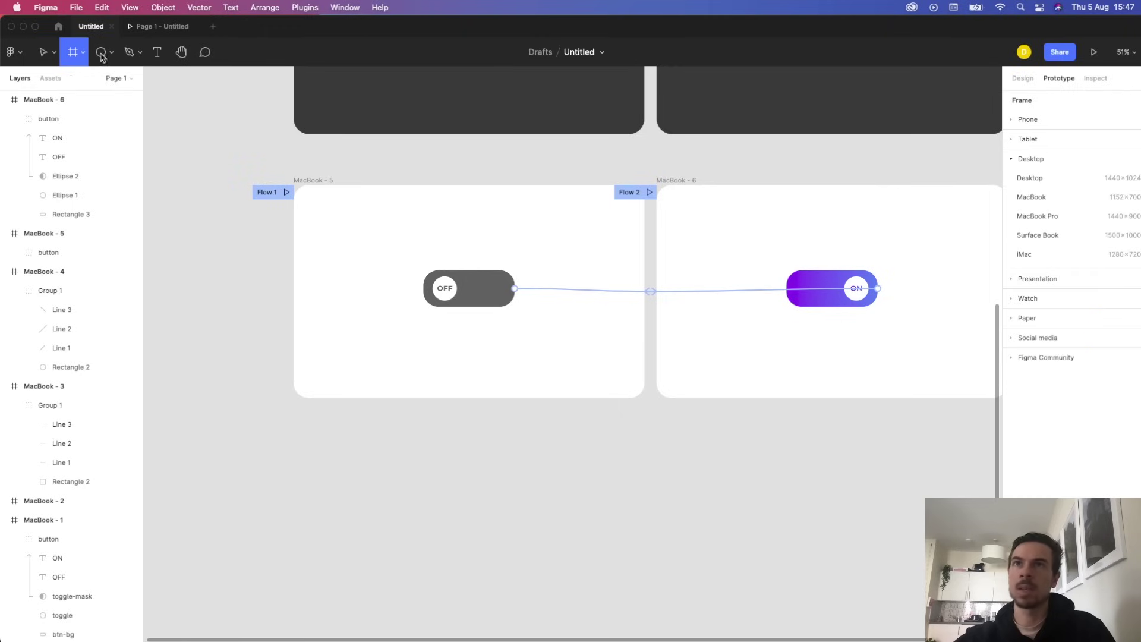
left_click(1048, 198)
scroll(703, 520, "down", 4)
left_click_drag(902, 214, 409, 324)
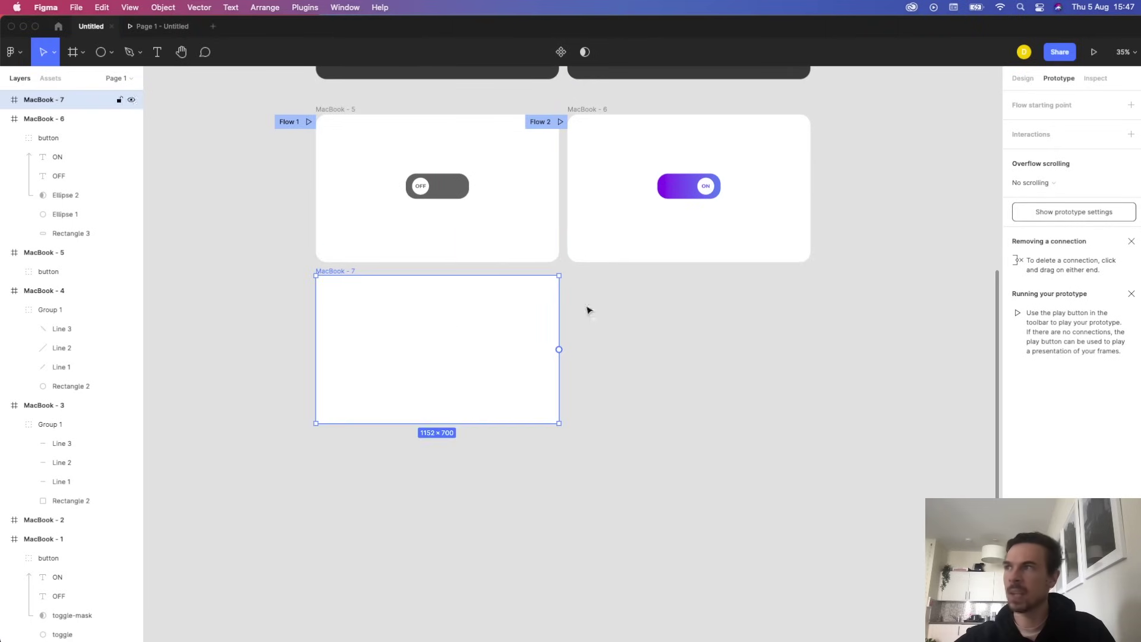
Change the fill of the new MacBook - 7 frame to dark grey.
left_click(1023, 77)
left_click(1017, 360)
left_click_drag(860, 416, 856, 471)
left_click(757, 422)
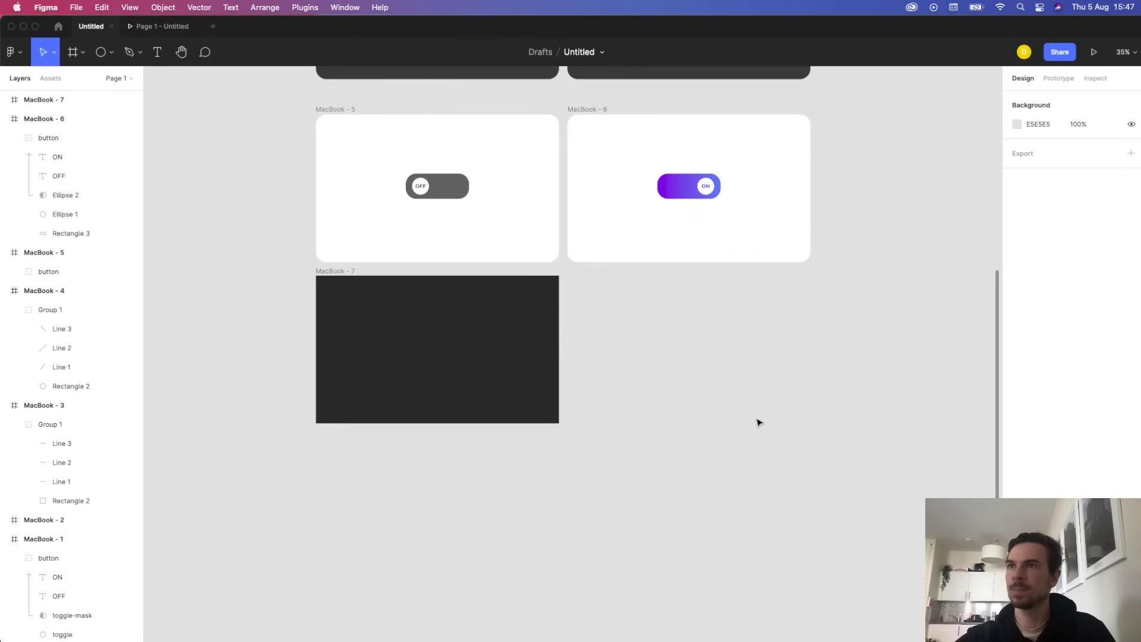
Check the hamburger icon's size in MacBook - 3 and draw a rectangle about 282 × 303 in the MacBook - 7 frame.
scroll(611, 575, "up", 5)
left_click(453, 268)
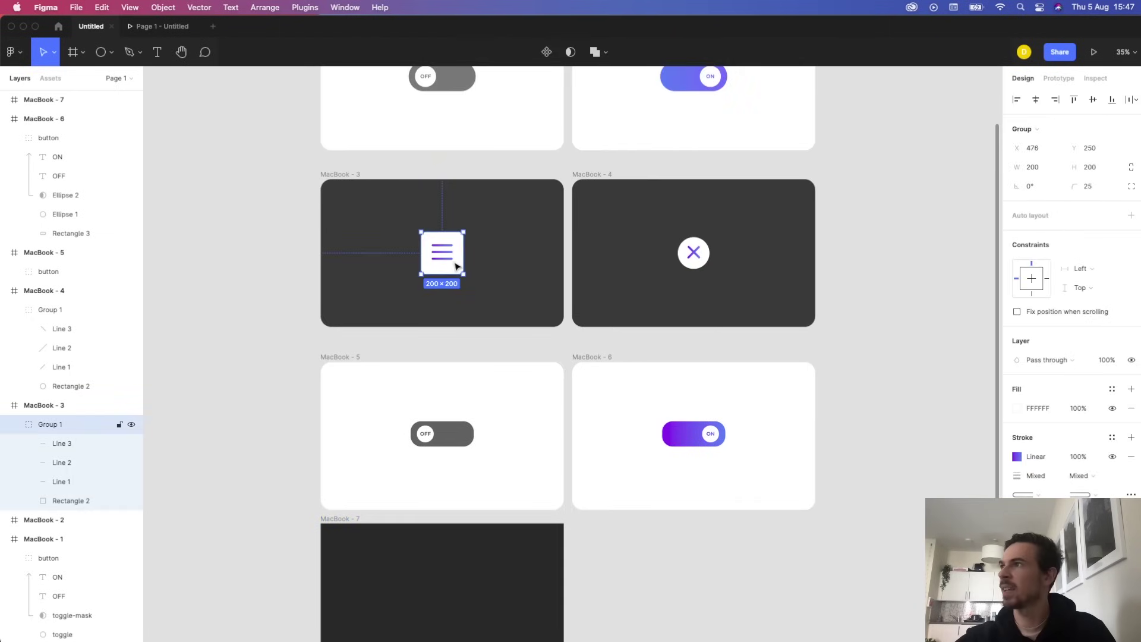
scroll(461, 456, "down", 5)
scroll(509, 372, "up", 5)
scroll(499, 425, "down", 3)
left_click(102, 54)
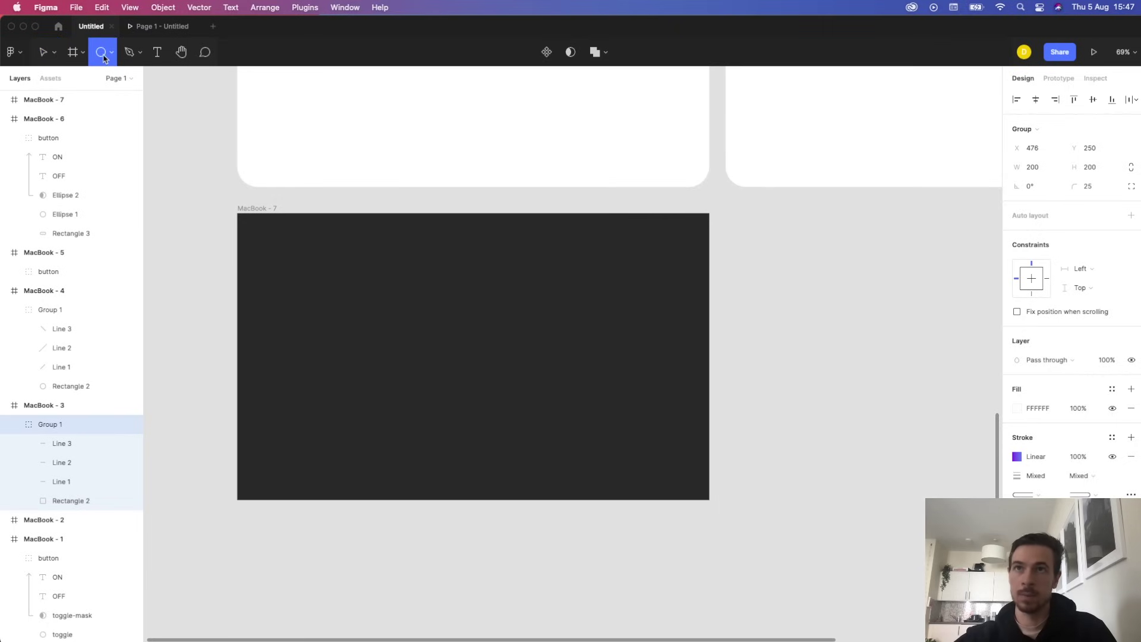
left_click(110, 58)
left_click(104, 86)
mouse_move(392, 278)
left_mouse_down()
mouse_move(494, 398)
mouse_move(509, 403)
left_mouse_up()
Resize the rectangle to 200 × 200 and centre it in the dark frame.
left_click(1047, 149)
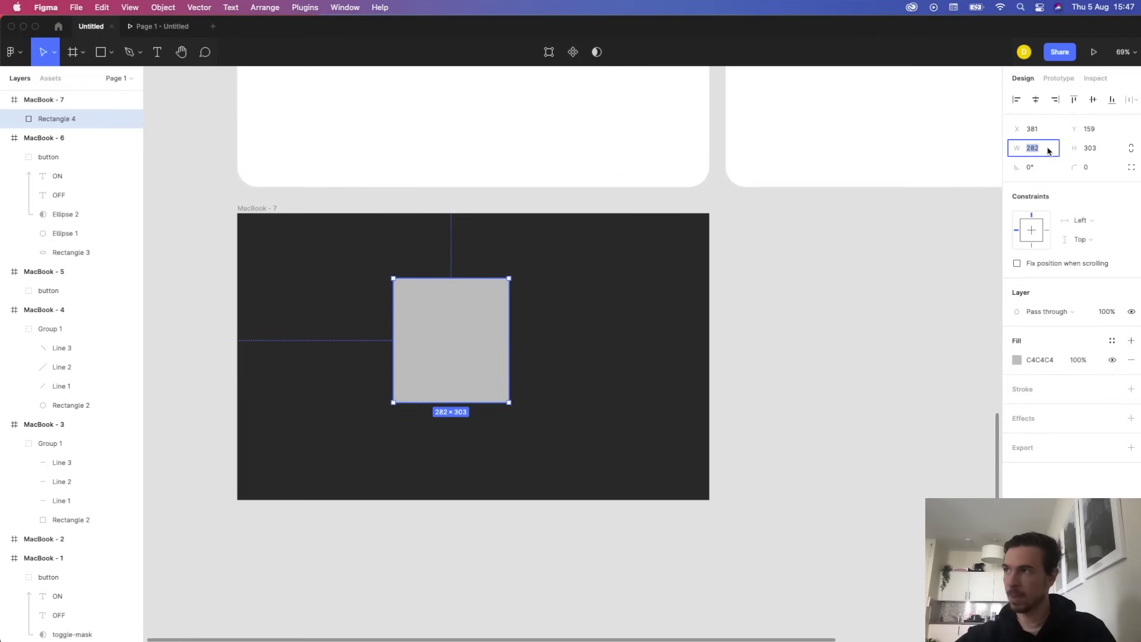
type("200")
key("Return")
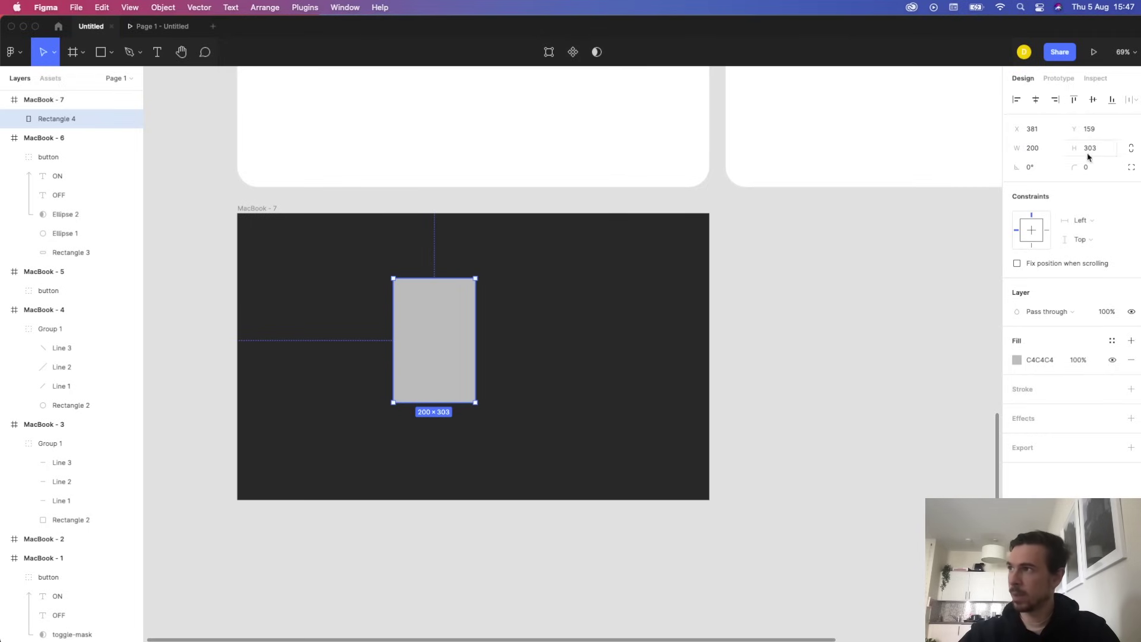
type("200")
key("Return")
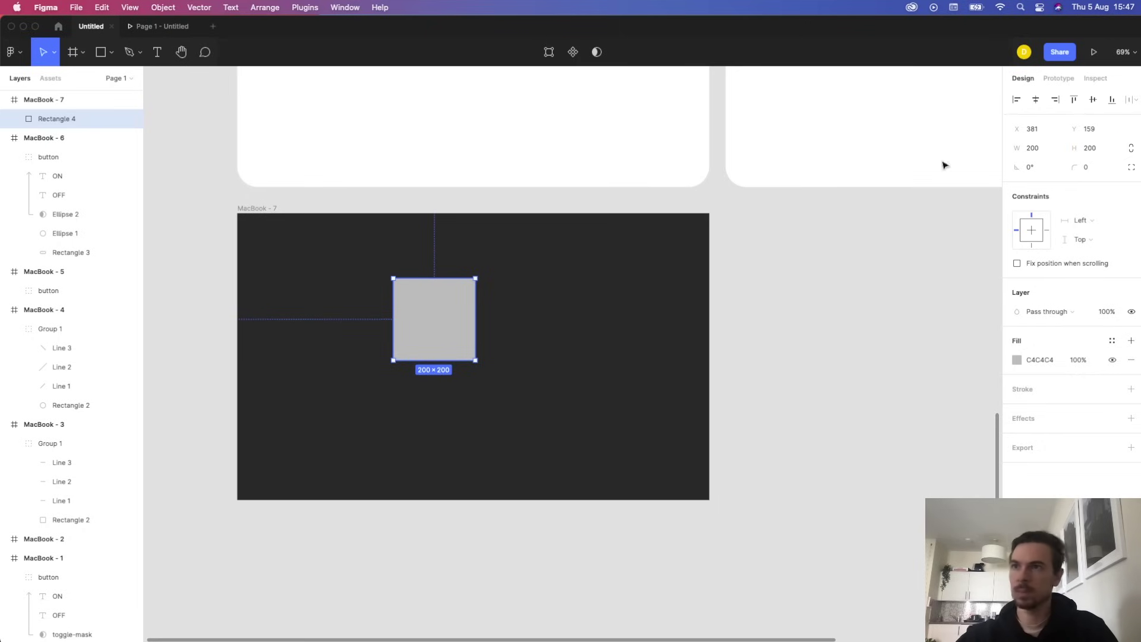
left_click_drag(435, 318, 471, 357)
Round the square's corners with a radius of 20 and fill it white.
left_click_drag(1073, 169, 1091, 169)
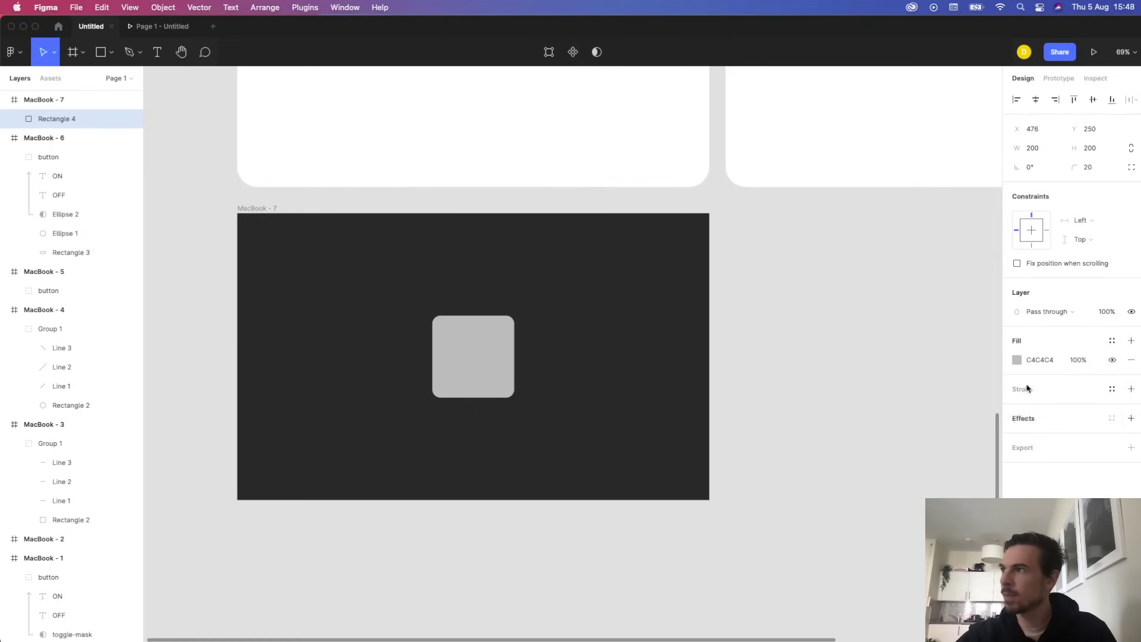
left_click(1016, 359)
left_click_drag(917, 412, 813, 337)
left_click(802, 401)
Draw a horizontal line 100 wide in the upper part of the white square.
left_click(111, 53)
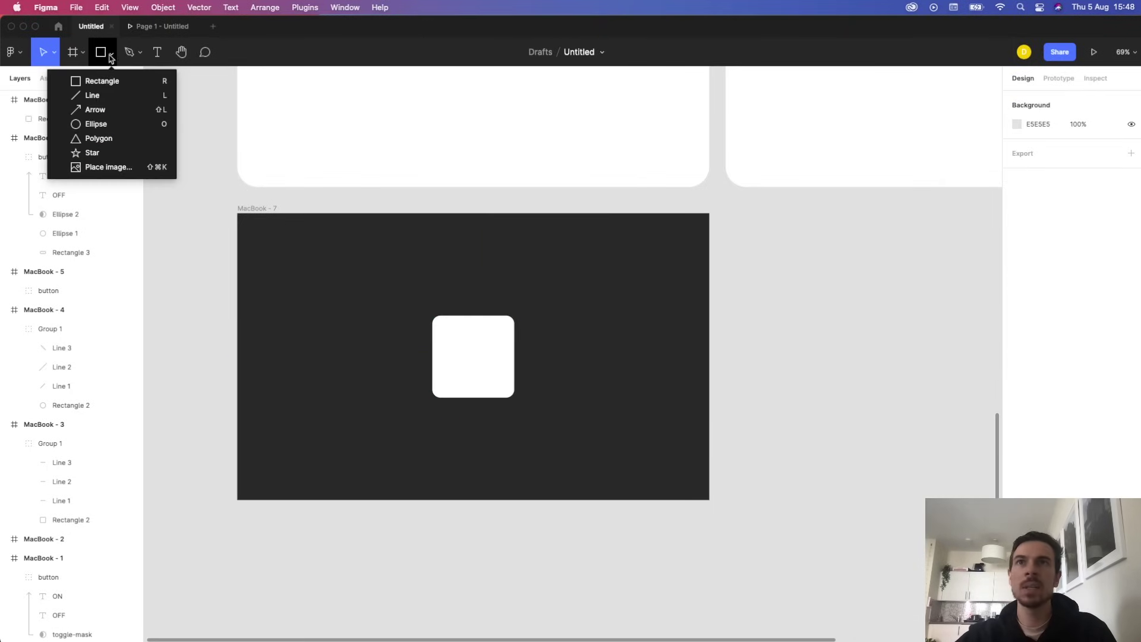
left_click(110, 101)
scroll(433, 305, "up", 2)
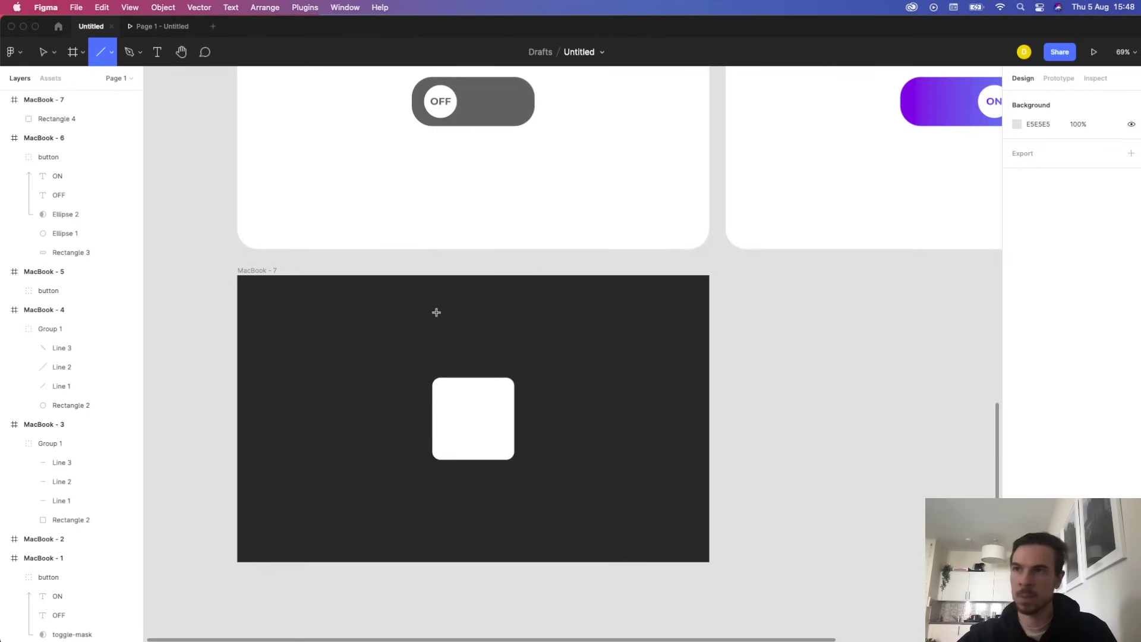
scroll(474, 371, "down", 5)
scroll(459, 231, "down", 2)
scroll(459, 231, "up", 10)
left_click_drag(383, 236, 632, 238)
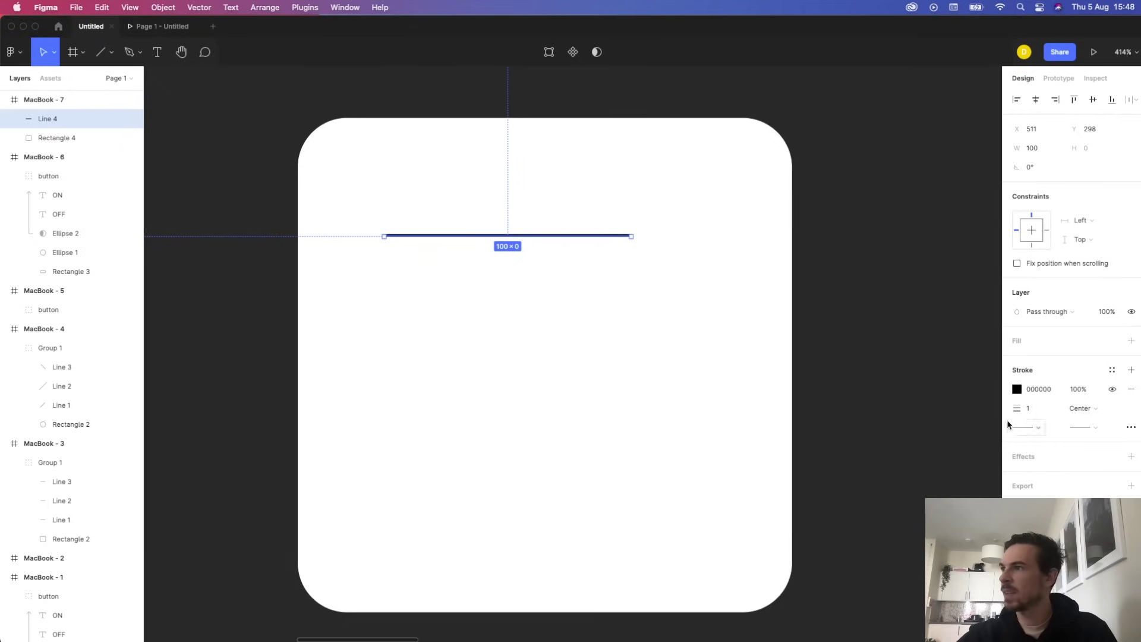
Set the line's stroke width to 3 and give both of its ends round caps.
left_click_drag(1015, 409, 1017, 410)
left_click(1085, 425)
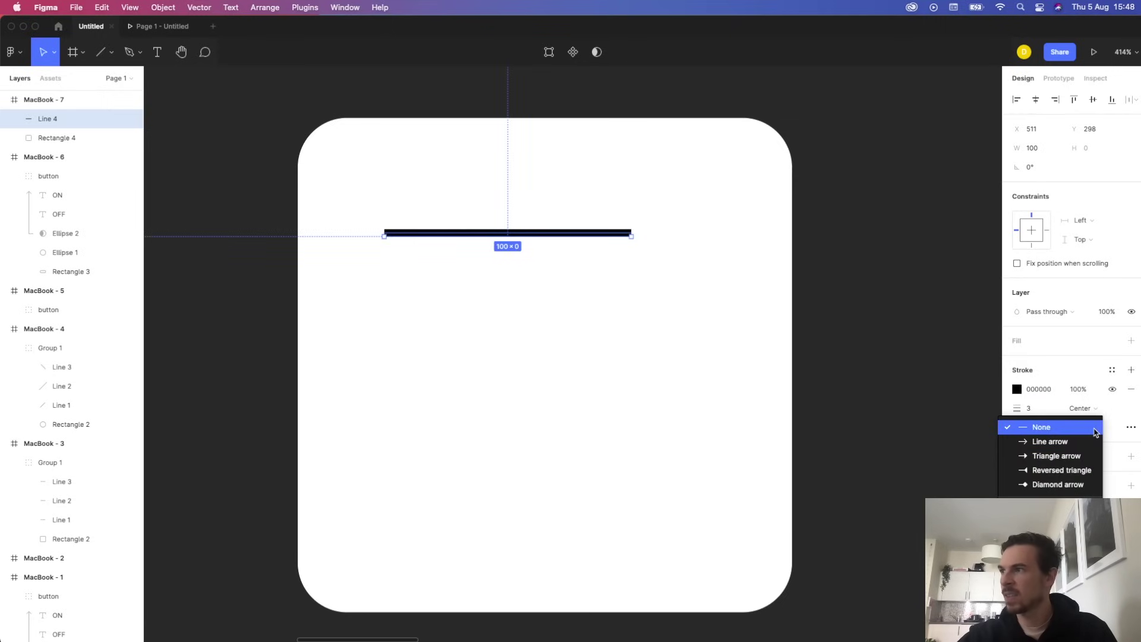
left_click(1098, 425)
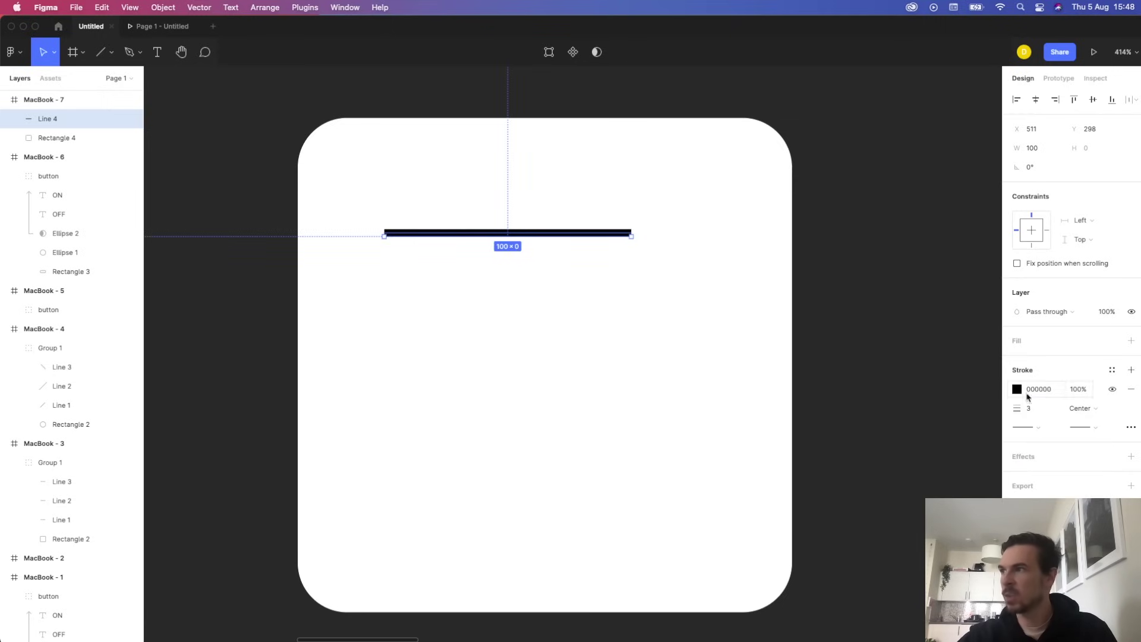
left_click(1030, 425)
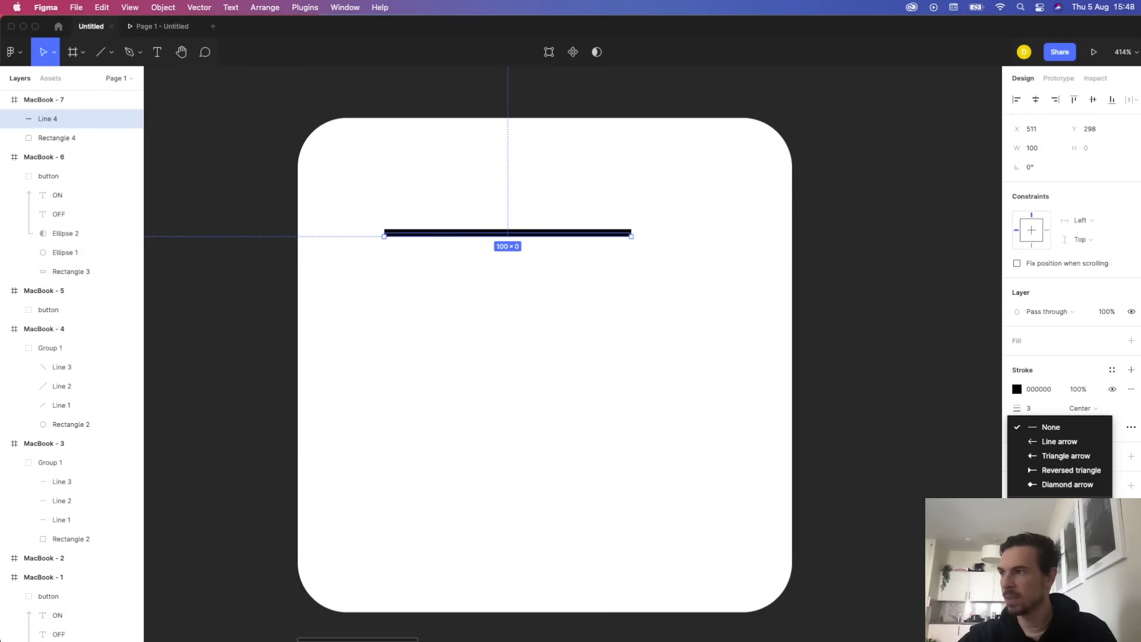
key("Escape")
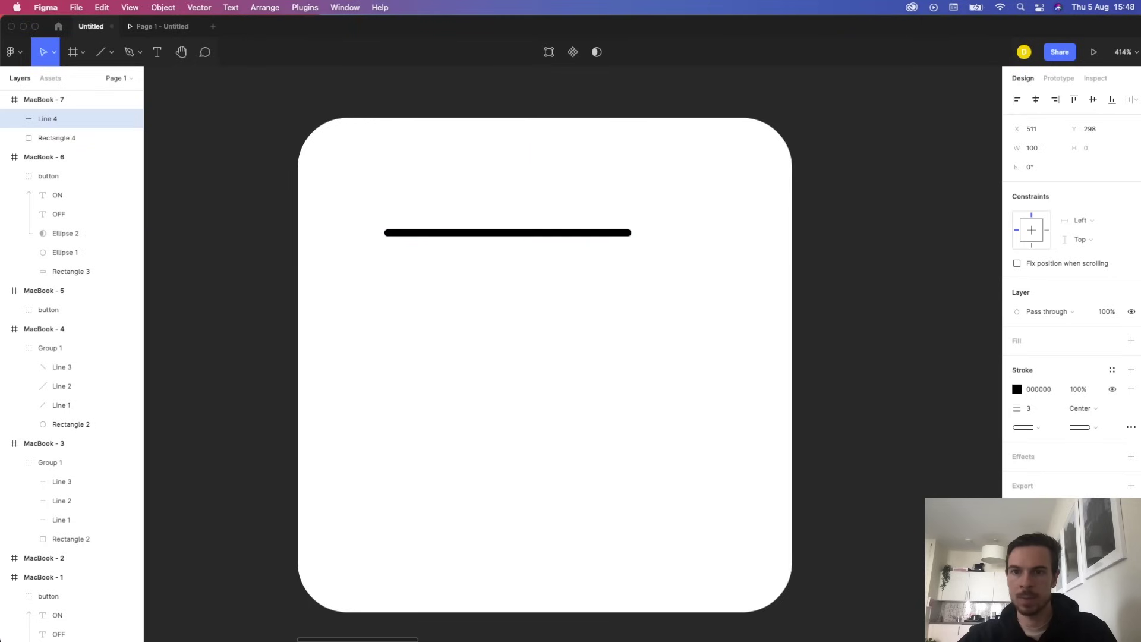
Centre the line horizontally in the square at Y 319 and set its stroke width to 4.
left_click_drag(534, 234, 569, 285)
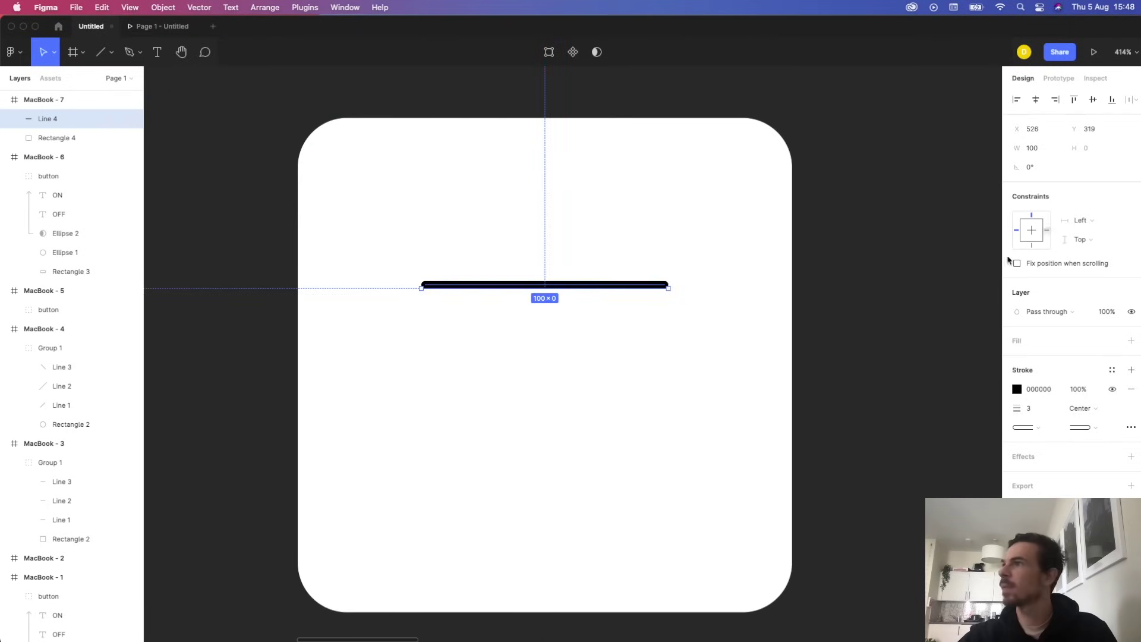
left_click_drag(1017, 411, 1018, 411)
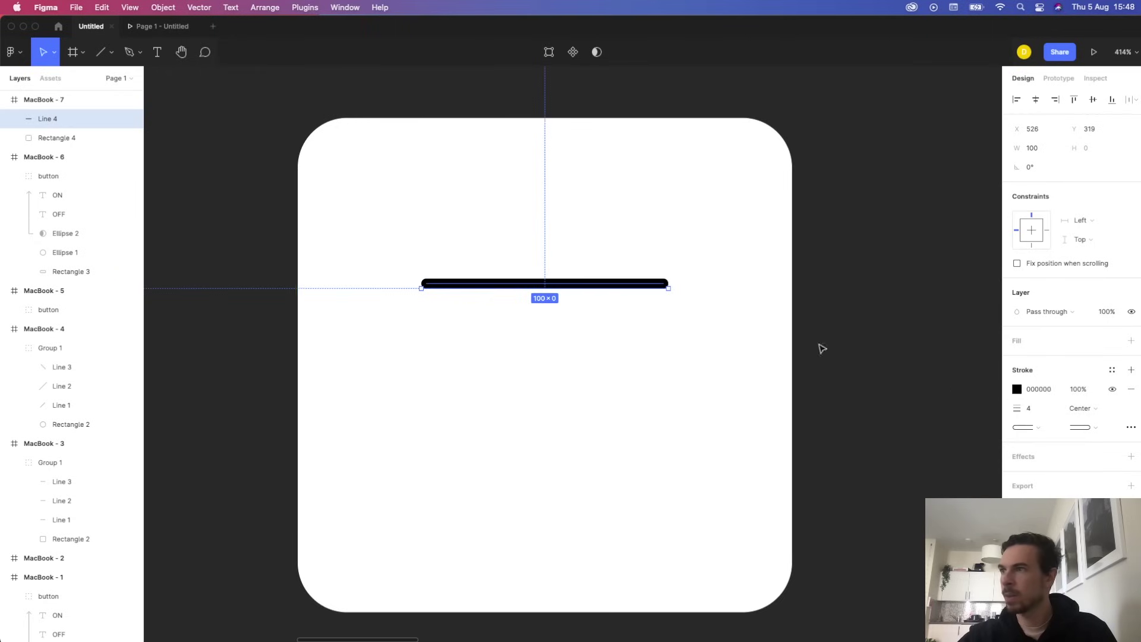
Duplicate the line twice below the original, spacing the three lines 20 apart as a hamburger icon.
left_click_drag(560, 279, 560, 386)
scroll(591, 414, "down", 5)
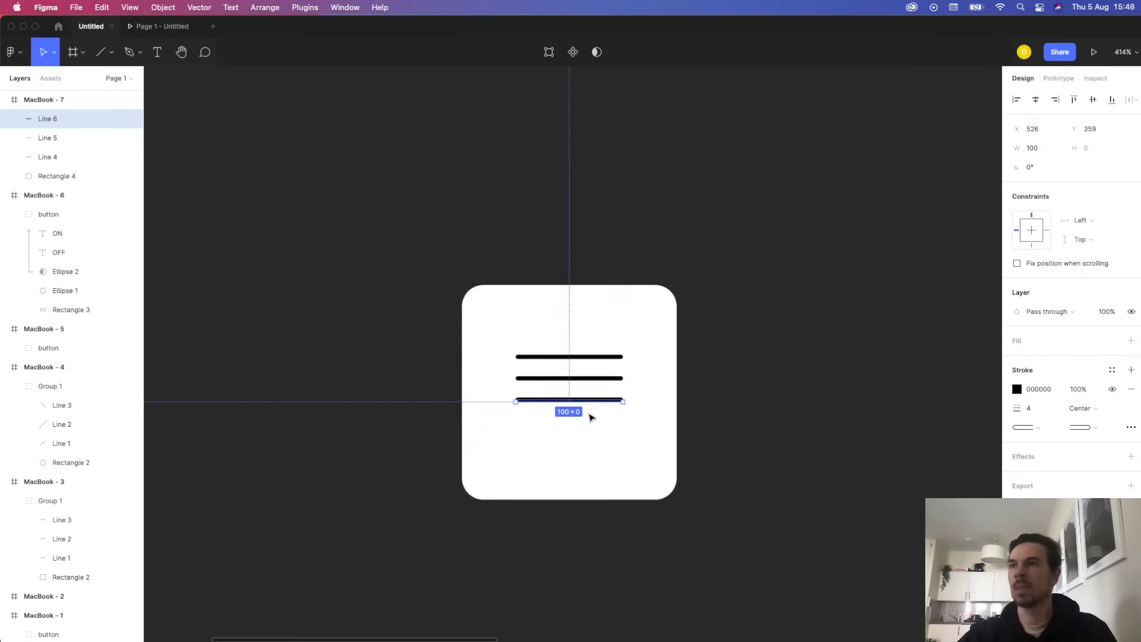
scroll(591, 414, "up", 5)
key("Escape")
left_click(736, 235)
key("ctrl+z")
Select all three hamburger lines and shorten them together to a width of 80.
left_click(618, 283)
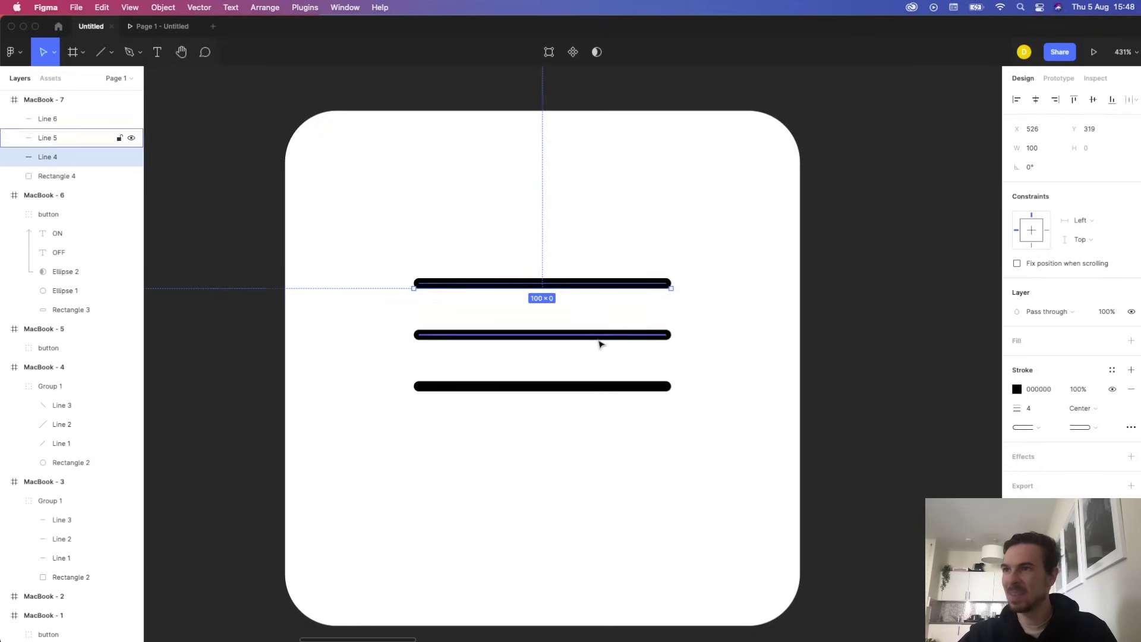
left_click(601, 335, "shift")
left_click(596, 386, "shift")
left_click_drag(669, 335, 619, 335)
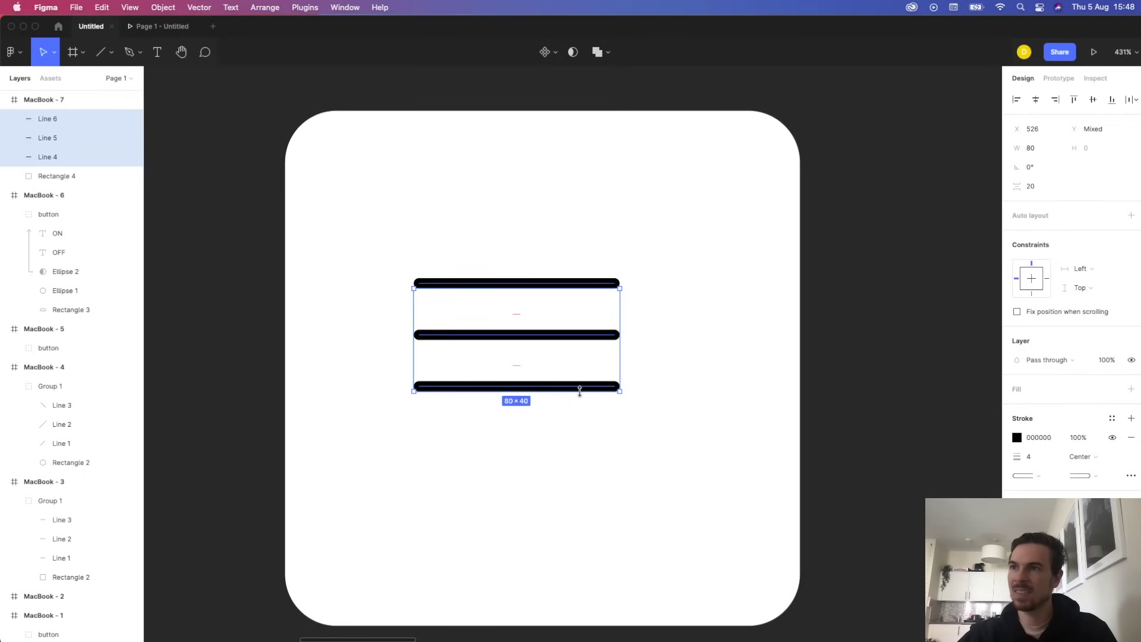
Move the bottom hamburger line down to Y 377 and distribute the vertical spacing of all three lines evenly.
left_click(568, 407)
left_click_drag(557, 388, 552, 436)
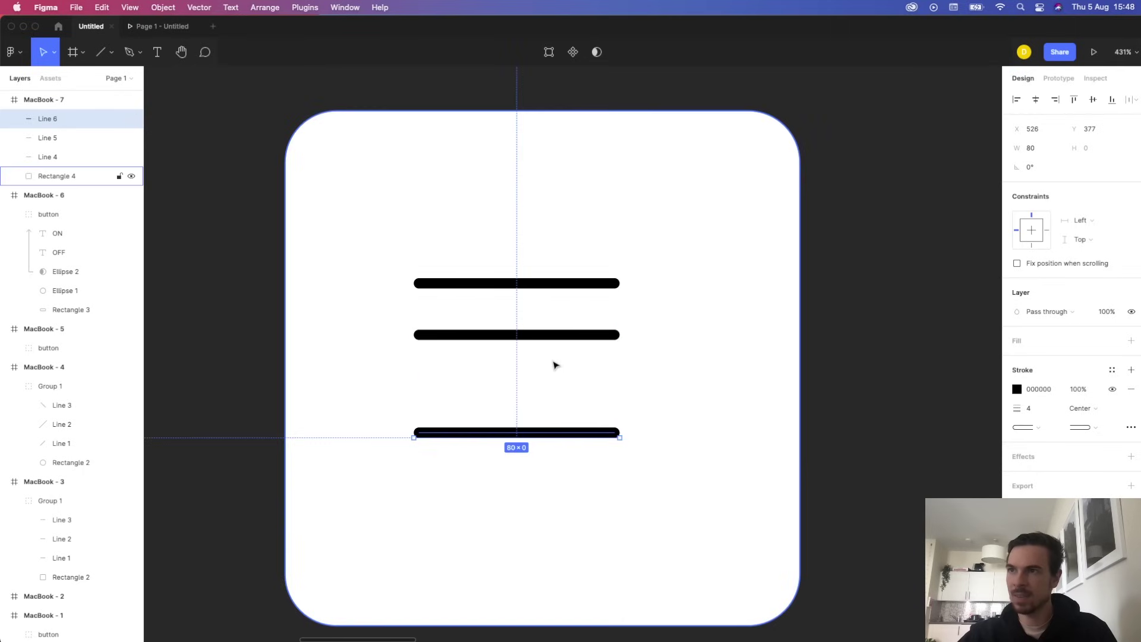
left_click(547, 335, "shift")
left_click(547, 283, "shift")
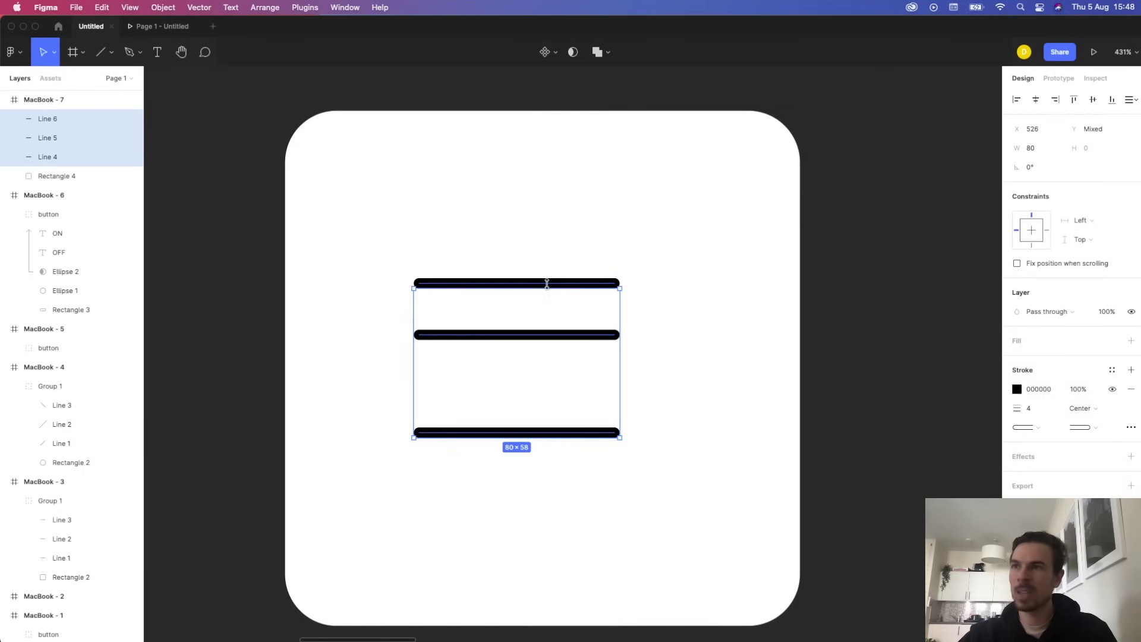
left_click(1129, 99)
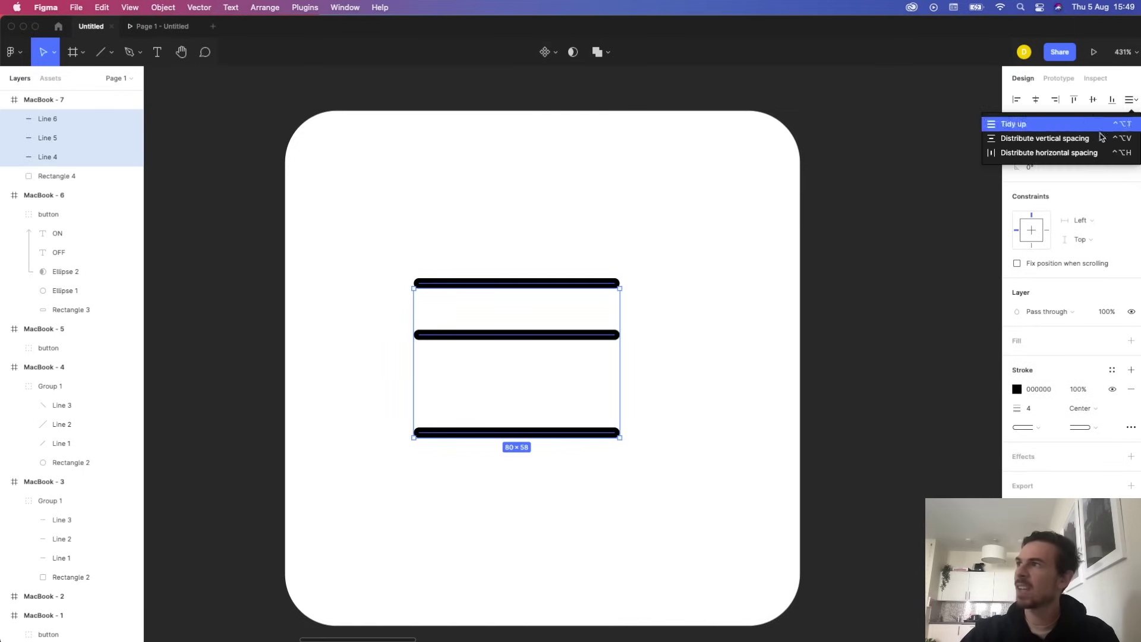
left_click(1068, 143)
left_click(1130, 99)
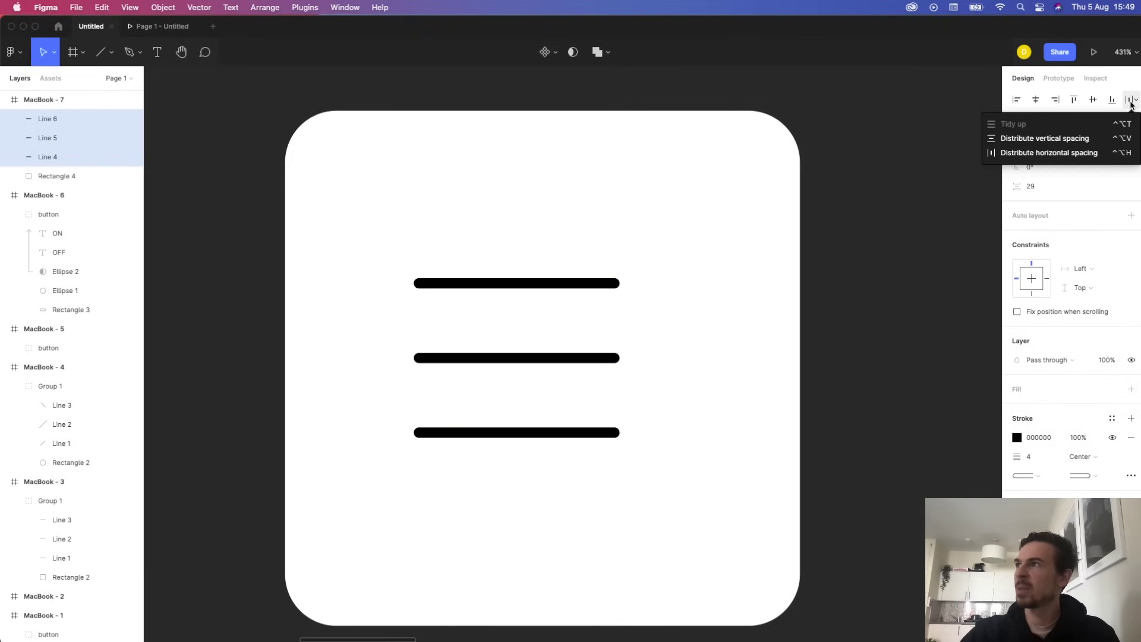
left_click(1077, 142)
Centre the three hamburger lines horizontally in the white square at X 536.
left_click_drag(545, 363, 572, 366)
scroll(695, 483, "down", 5)
scroll(664, 430, "down", 1, "ctrl")
scroll(663, 431, "down", 10)
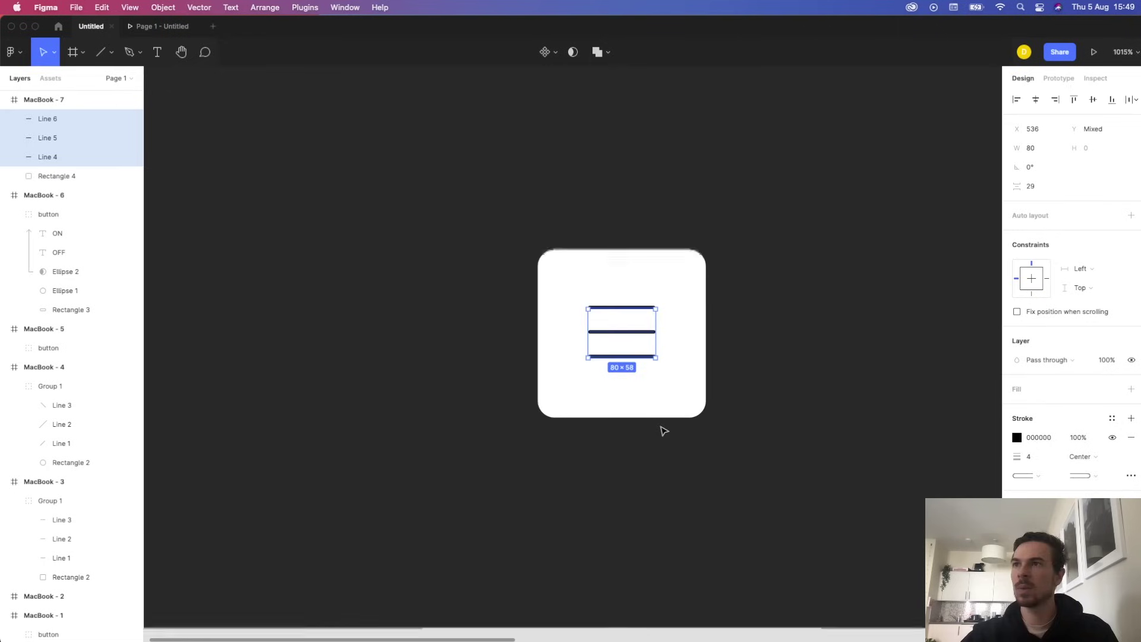
left_click(679, 365)
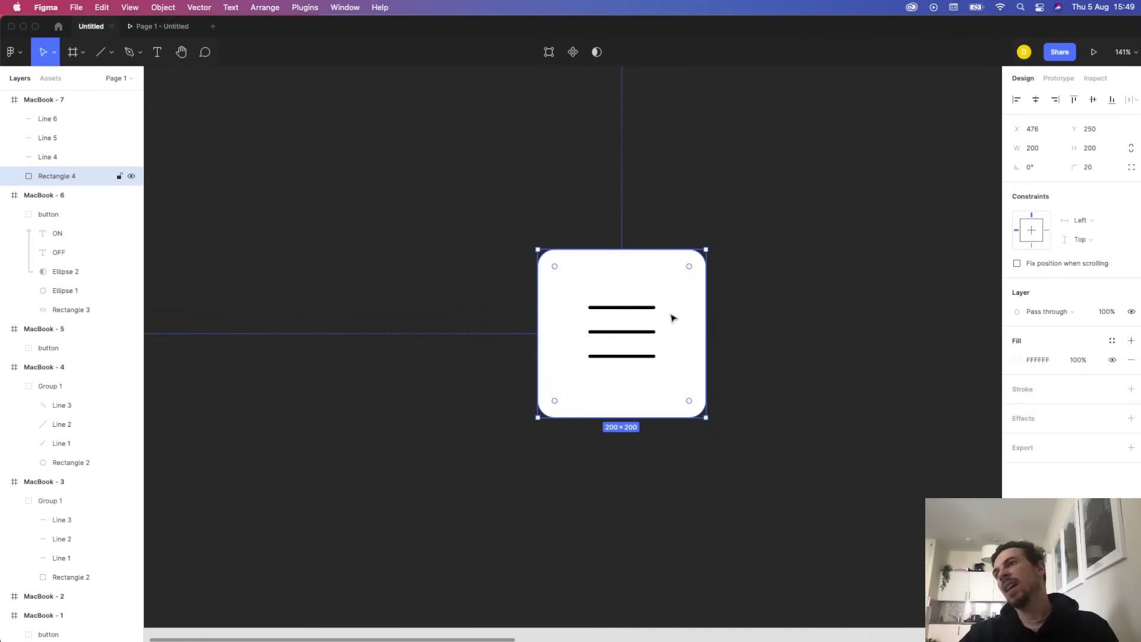
Select all three hamburger lines and increase their stroke width to 7.
scroll(670, 323, "up", 10, "ctrl")
scroll(644, 296, "down", 2, "ctrl")
left_click(523, 340)
left_click(499, 438, "shift")
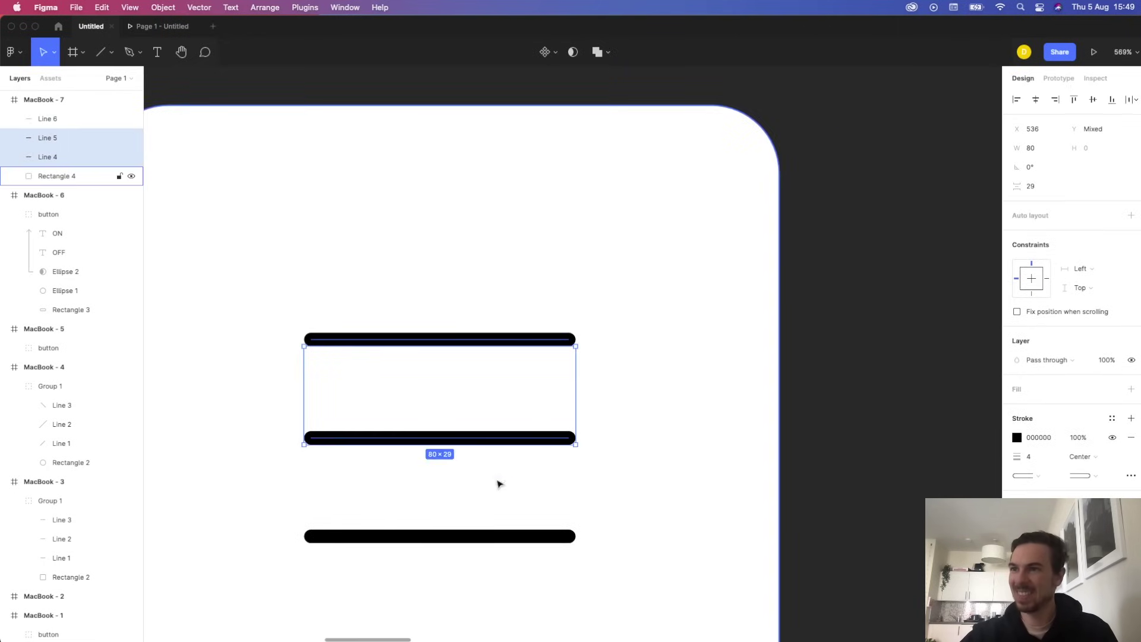
left_click(508, 537, "shift")
left_click_drag(1015, 458, 1021, 458)
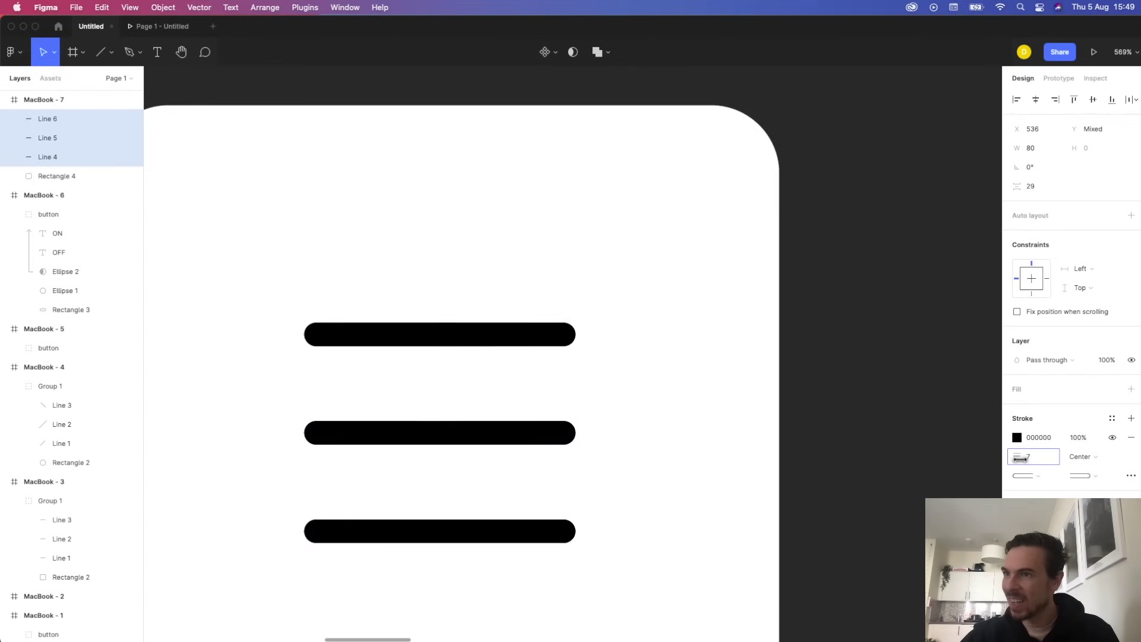
scroll(669, 469, "down", 3)
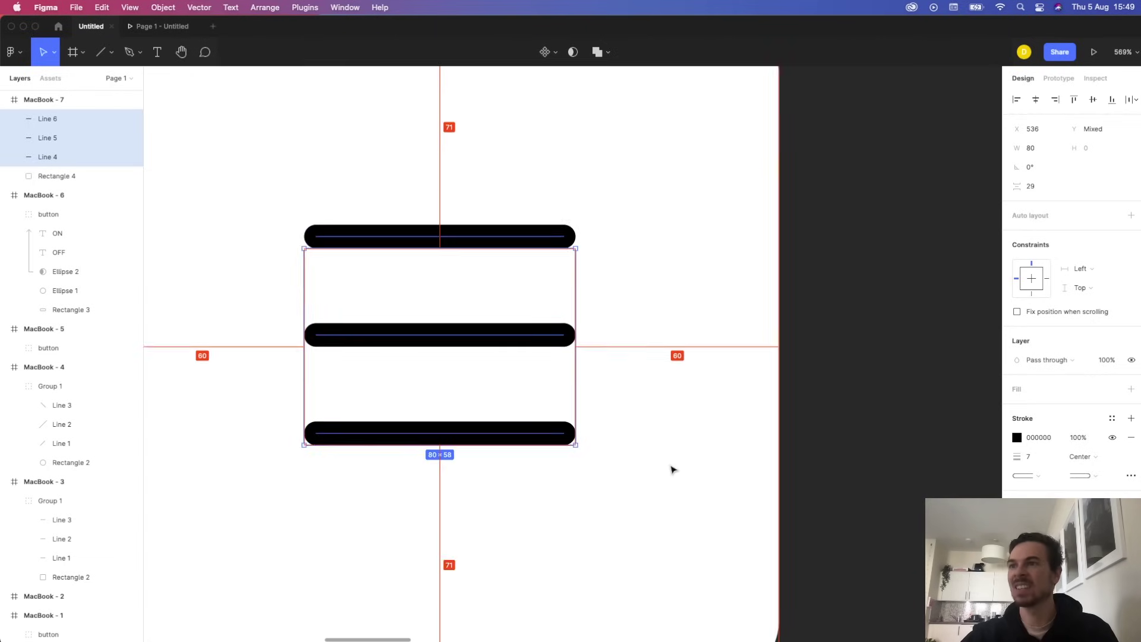
Give the three lines a linear gradient stroke whose first stop uses the blue document colour.
scroll(669, 469, "down", 10, "ctrl")
scroll(669, 471, "up", 5)
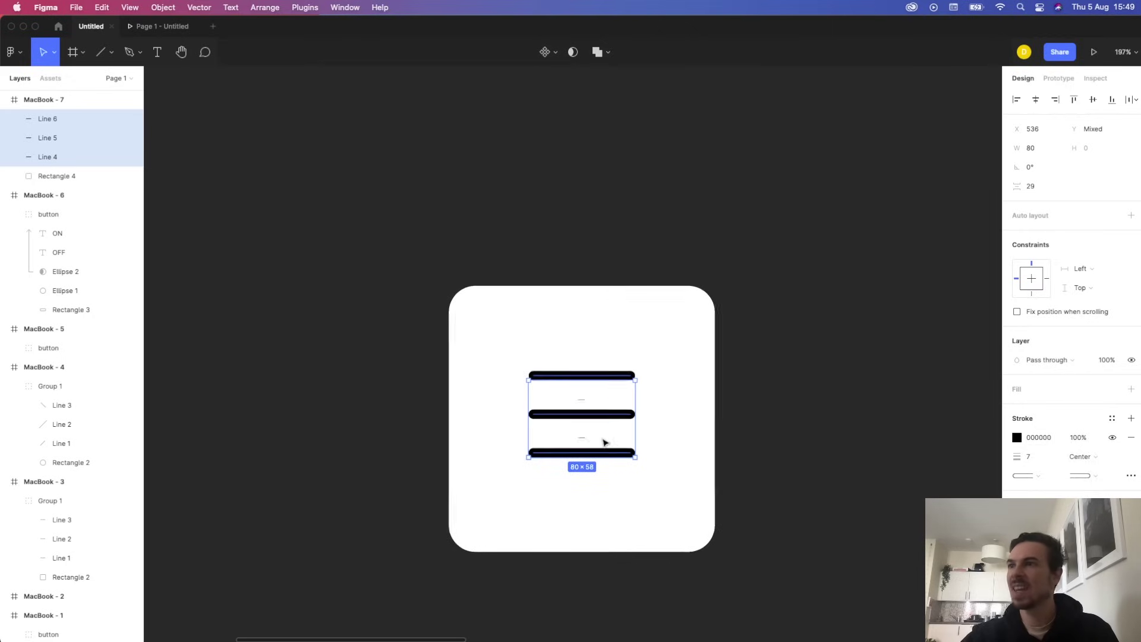
left_click(1017, 437)
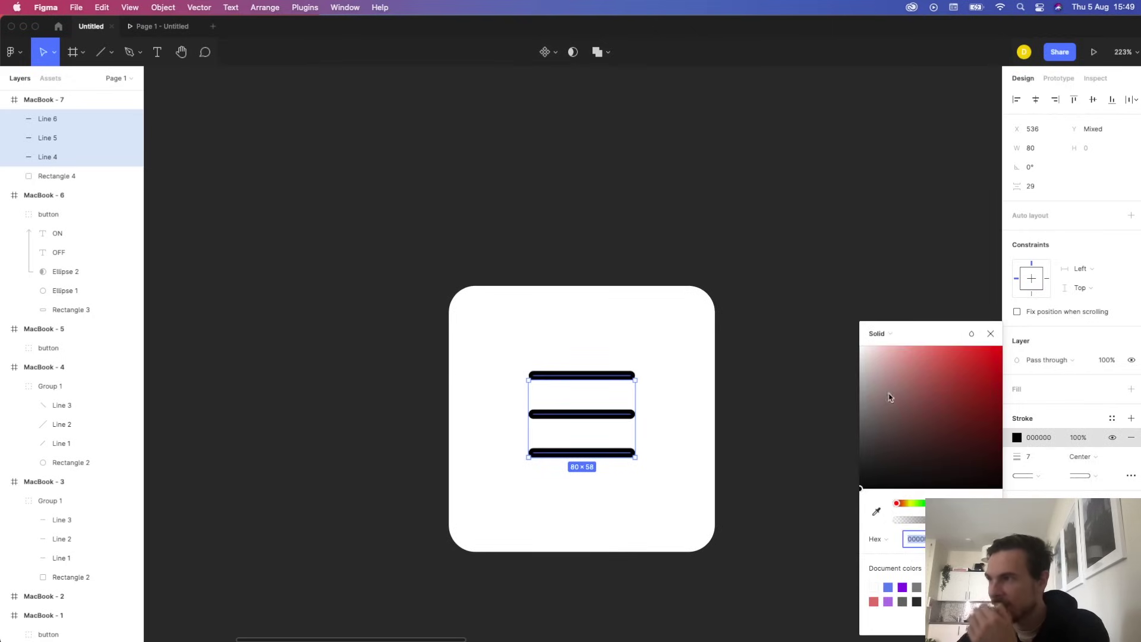
left_click(876, 333)
left_click(885, 347)
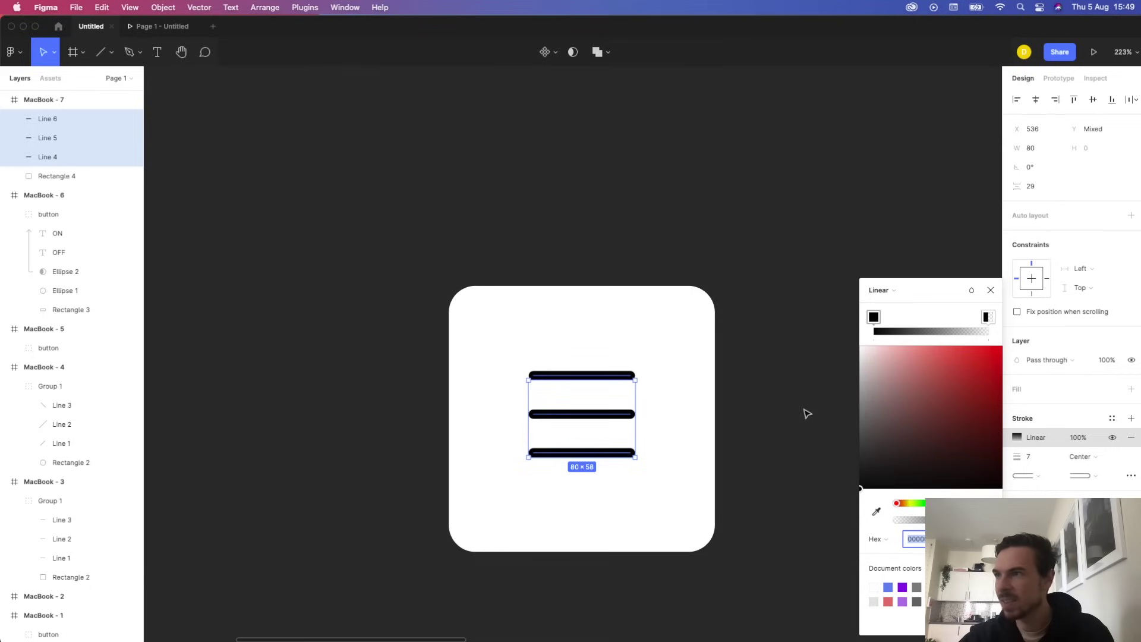
left_click(893, 586)
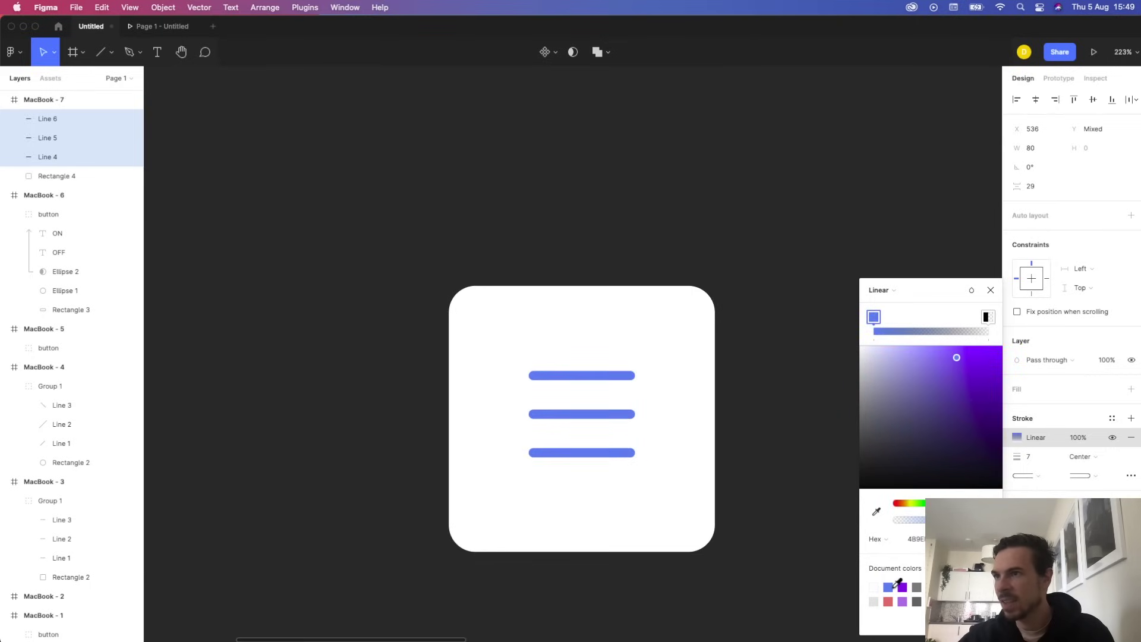
left_click(990, 290)
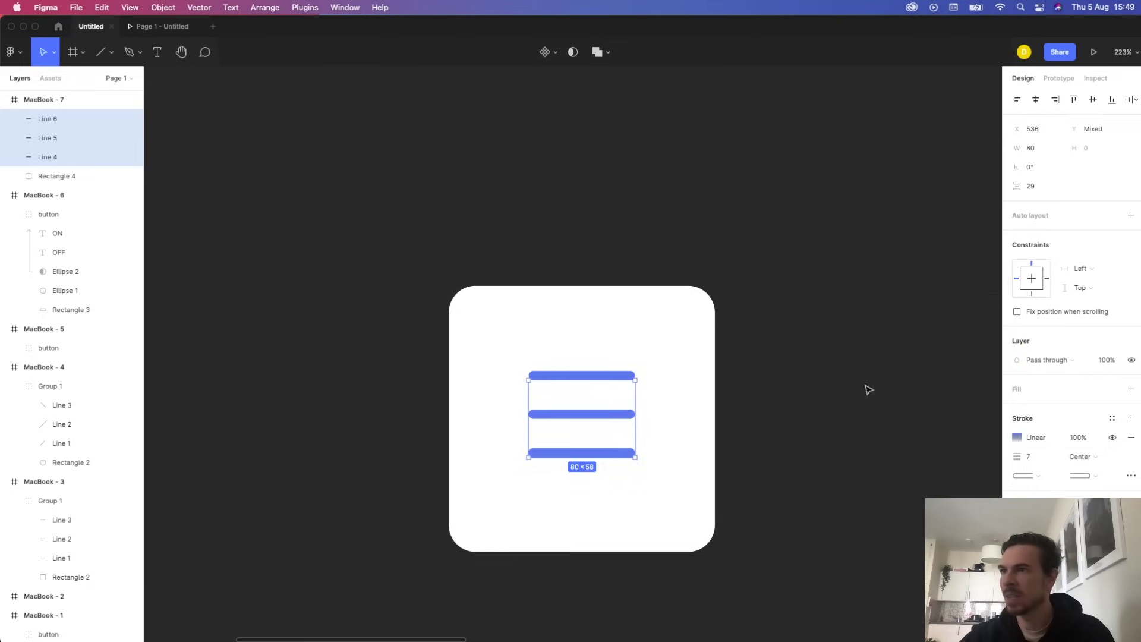
left_click(681, 453)
left_click(865, 559)
scroll(864, 555, "down", 10, "ctrl")
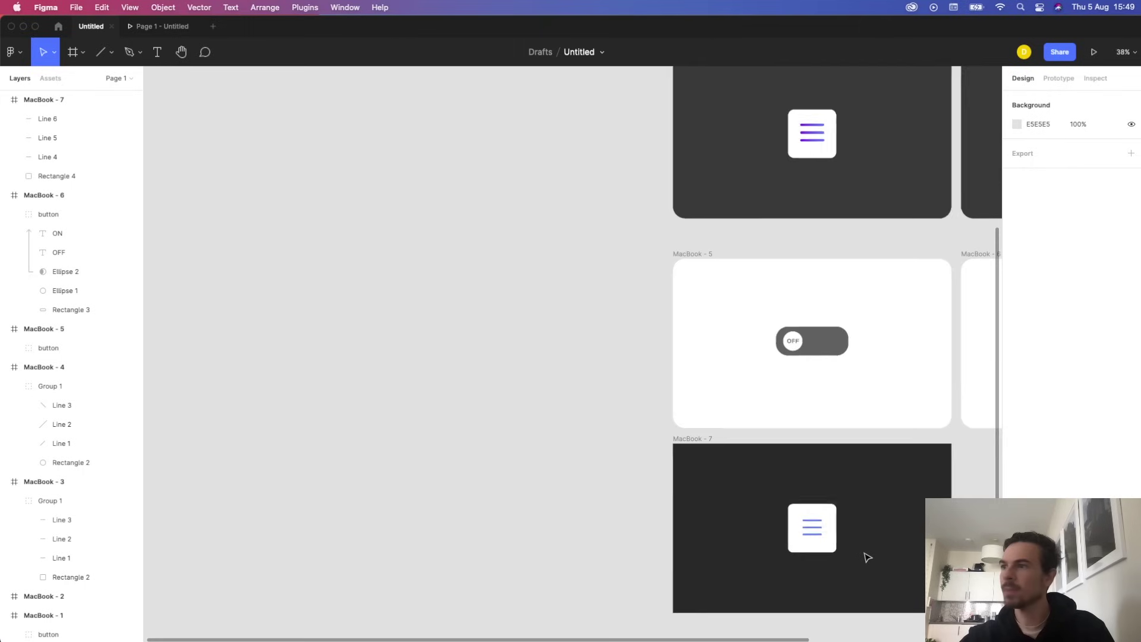
scroll(764, 504, "right", 4)
scroll(764, 505, "down", 3)
scroll(602, 363, "up", 2, "ctrl")
left_click(452, 260)
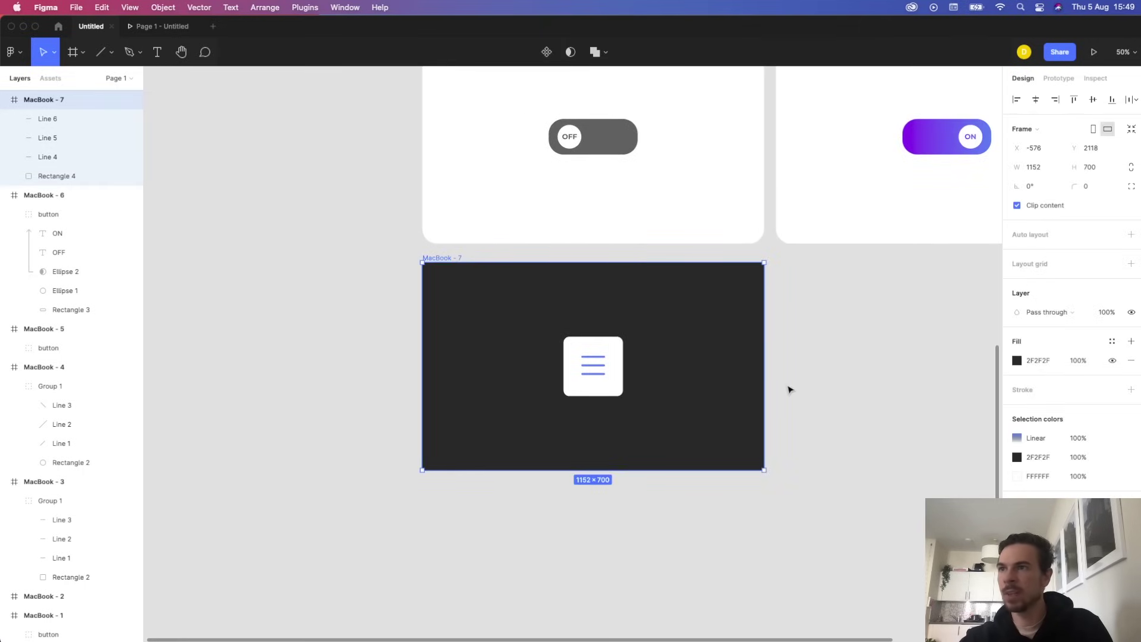
key("super+c")
key("super+v")
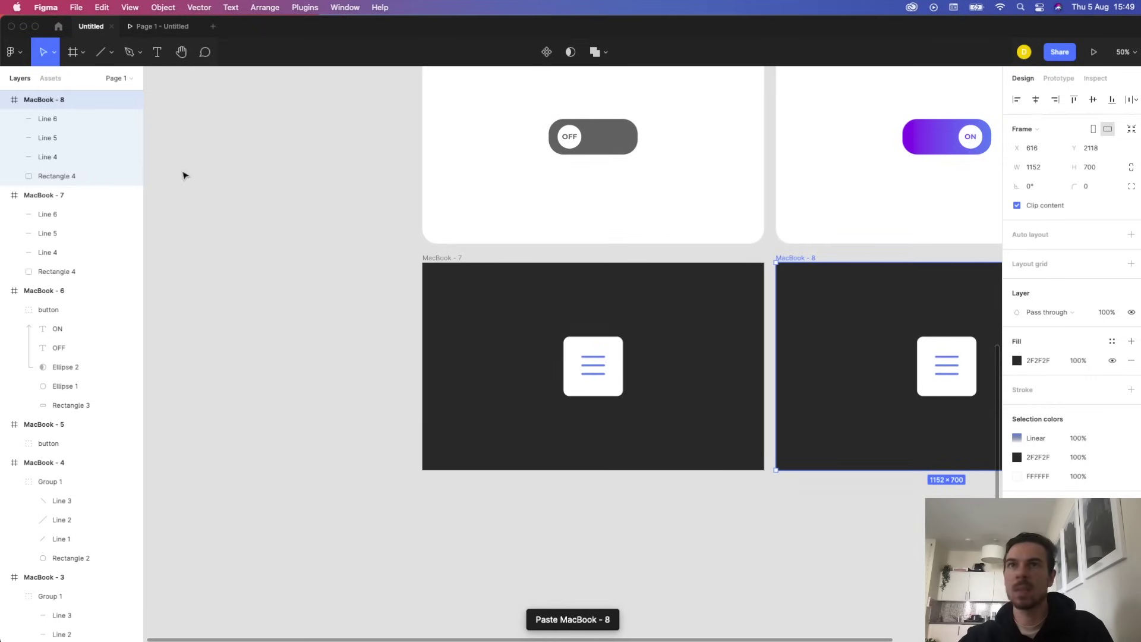
key("super+z")
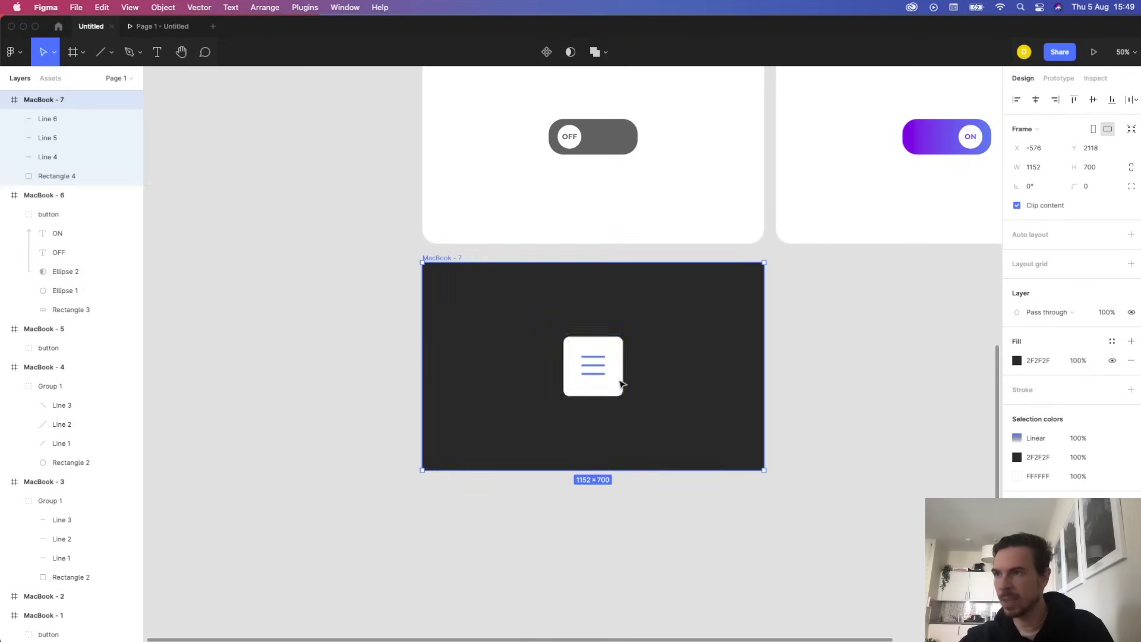
Group the white square in MacBook - 7 together with its three hamburger lines.
left_click(618, 383)
scroll(594, 383, "right", 3)
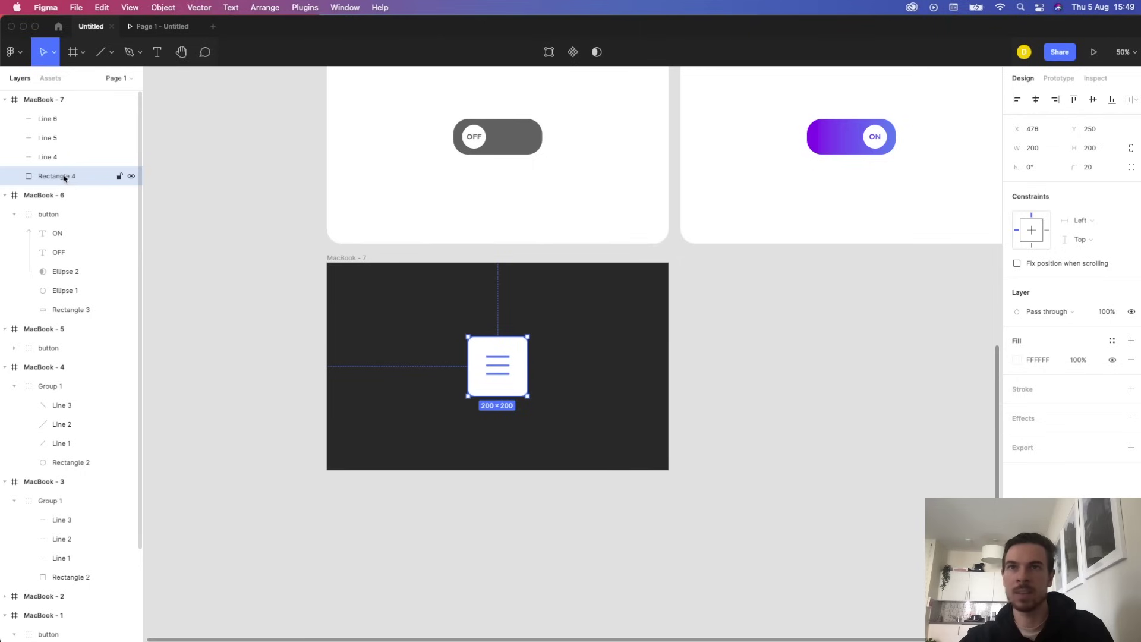
left_click(62, 118, "shift")
right_click(65, 118)
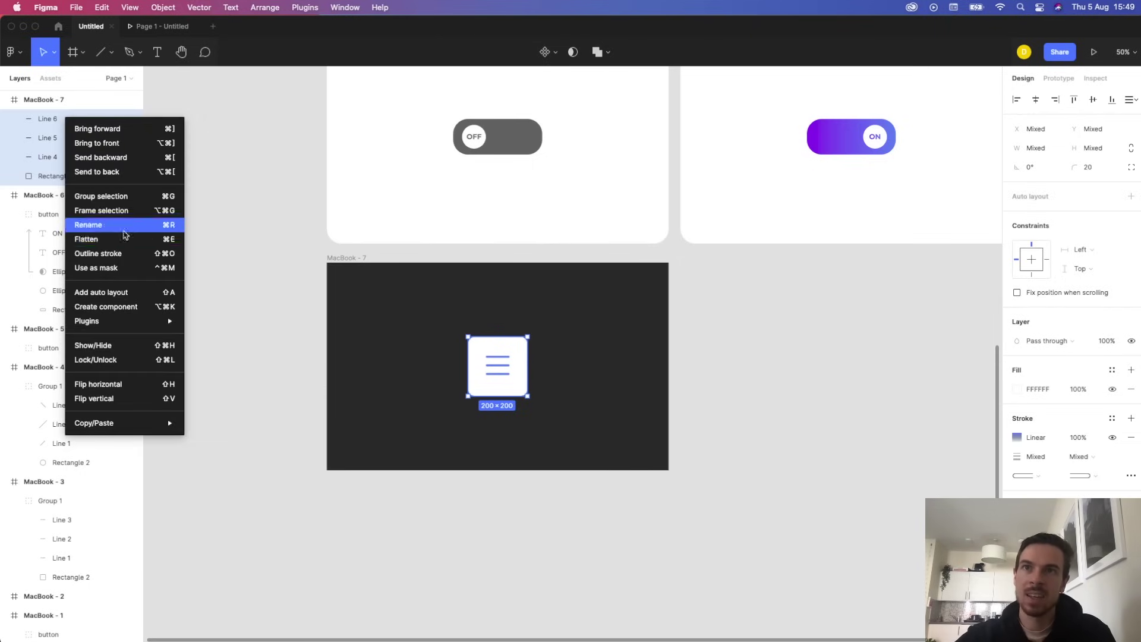
mouse_move(106, 322)
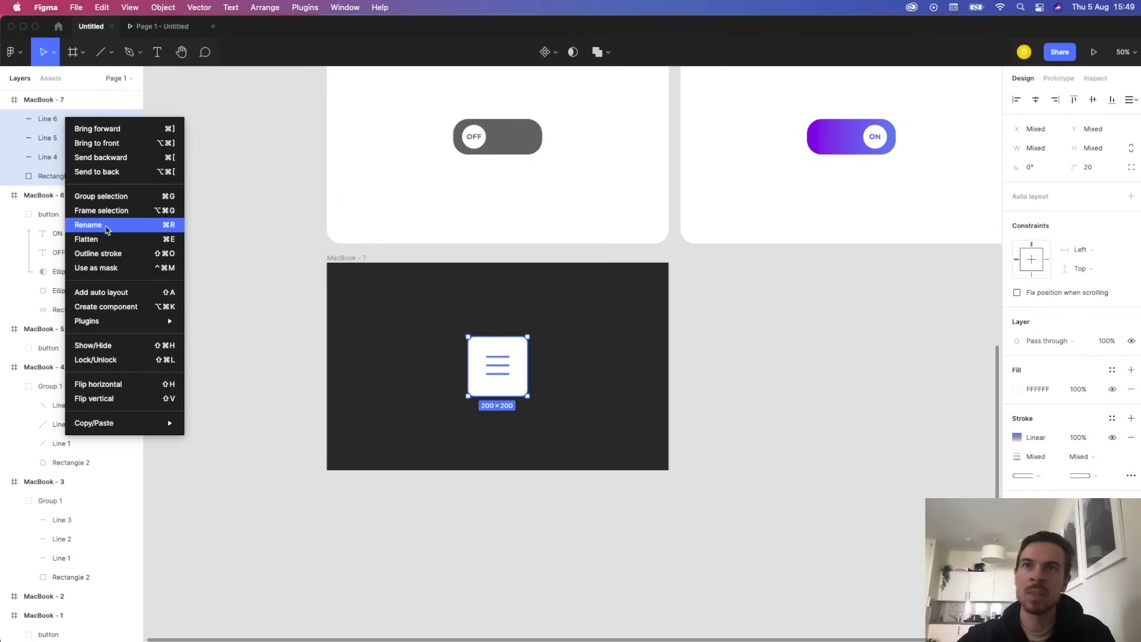
left_click(134, 196)
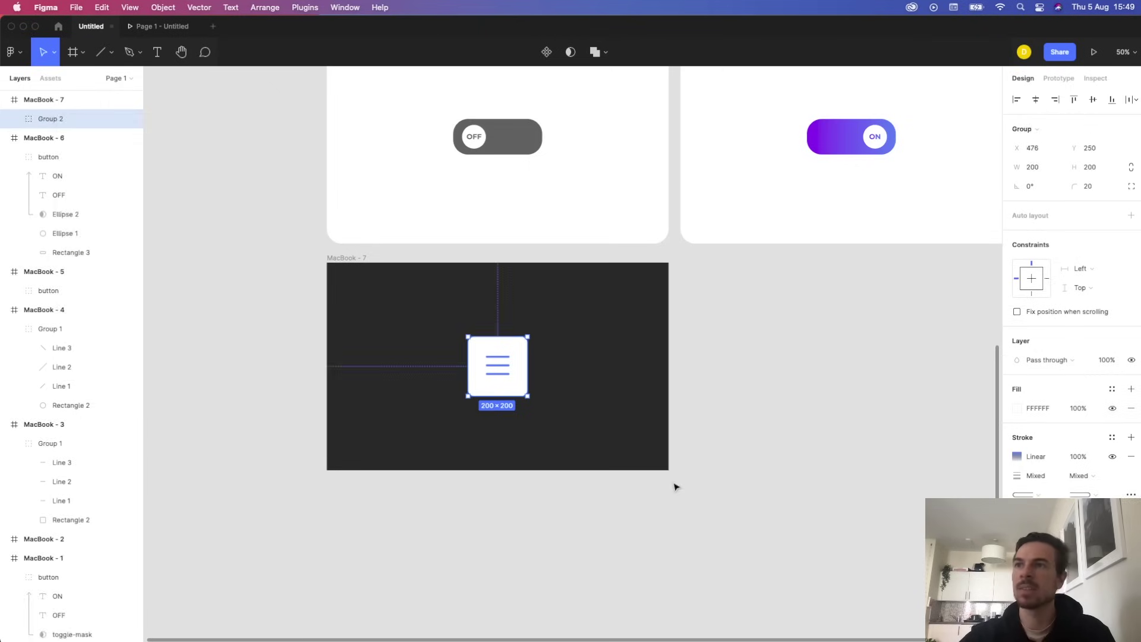
Duplicate the MacBook - 7 frame with its grouped icon alongside the original.
left_click(349, 258)
key("super+c")
key("super+v")
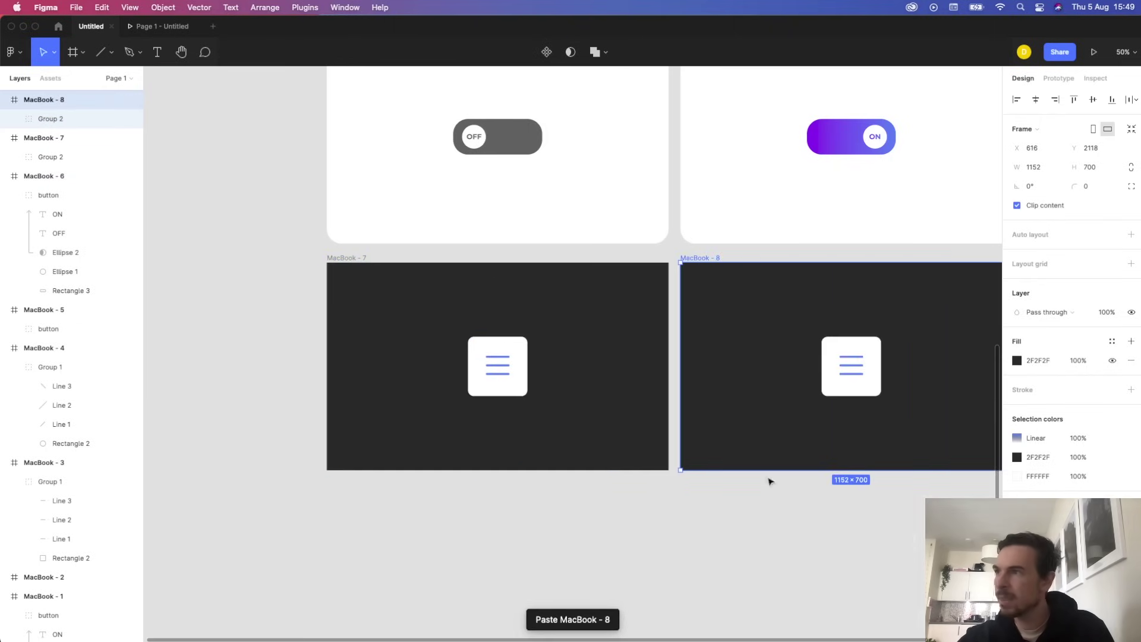
left_click_drag(769, 478, 426, 433)
scroll(483, 398, "up", 3)
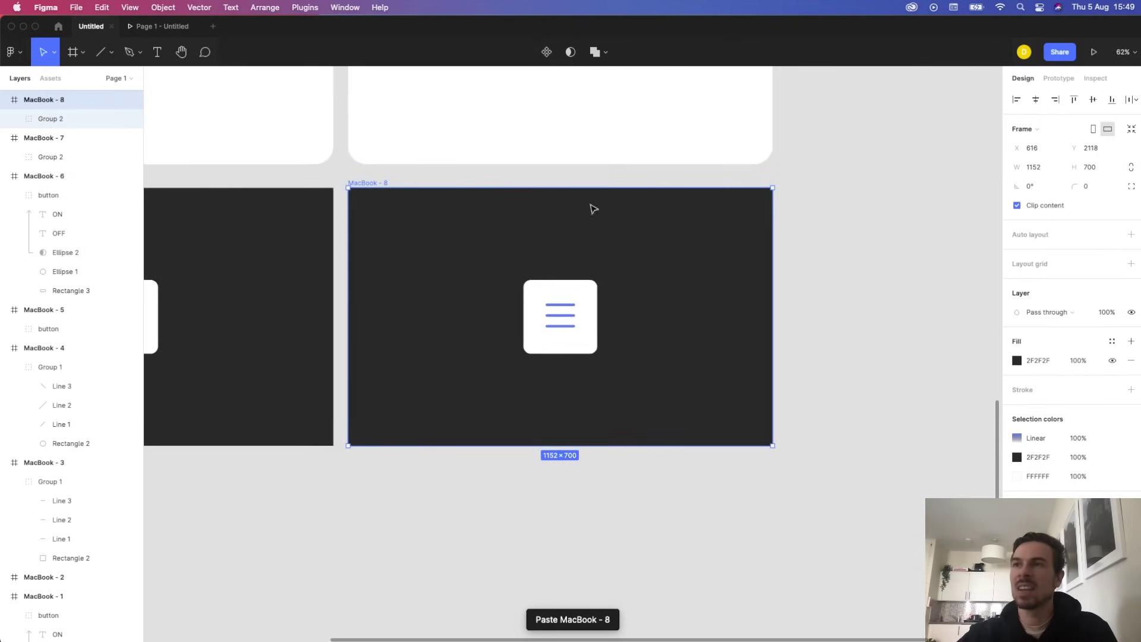
left_click_drag(322, 300, 430, 303)
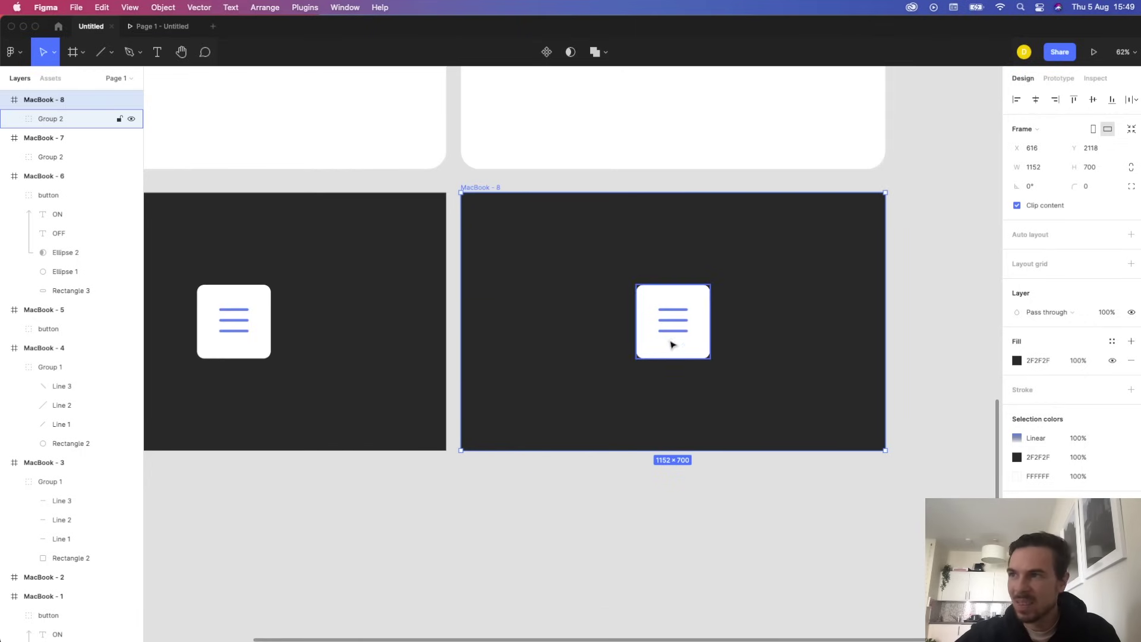
Collapse the middle hamburger line inside the MacBook - 8 icon group so that nothing of it shows.
left_click(654, 324)
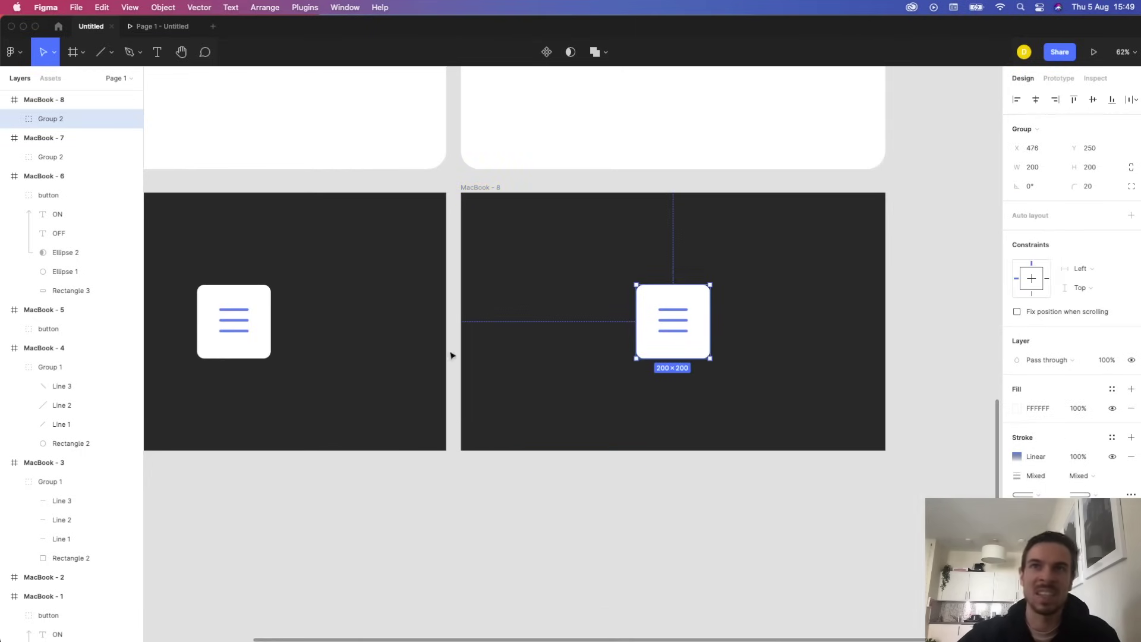
left_click_drag(264, 331, 464, 348)
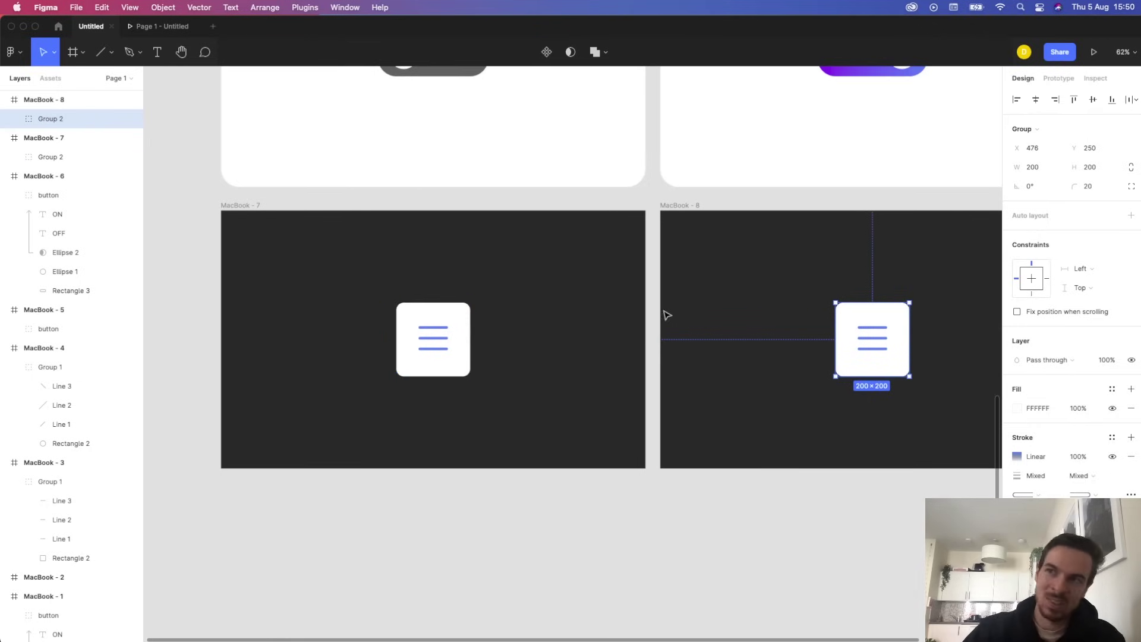
scroll(515, 324, "right", 5)
scroll(735, 353, "up", 10)
scroll(733, 352, "down", 8)
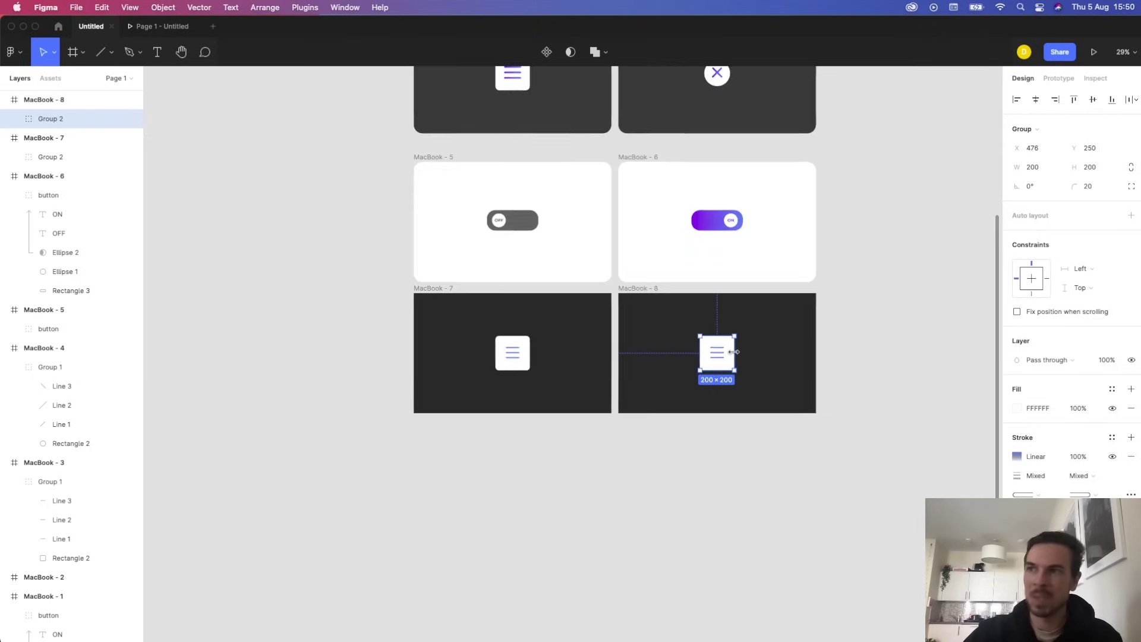
scroll(687, 356, "up", 5)
scroll(683, 385, "up", 5)
scroll(582, 383, "right", 3)
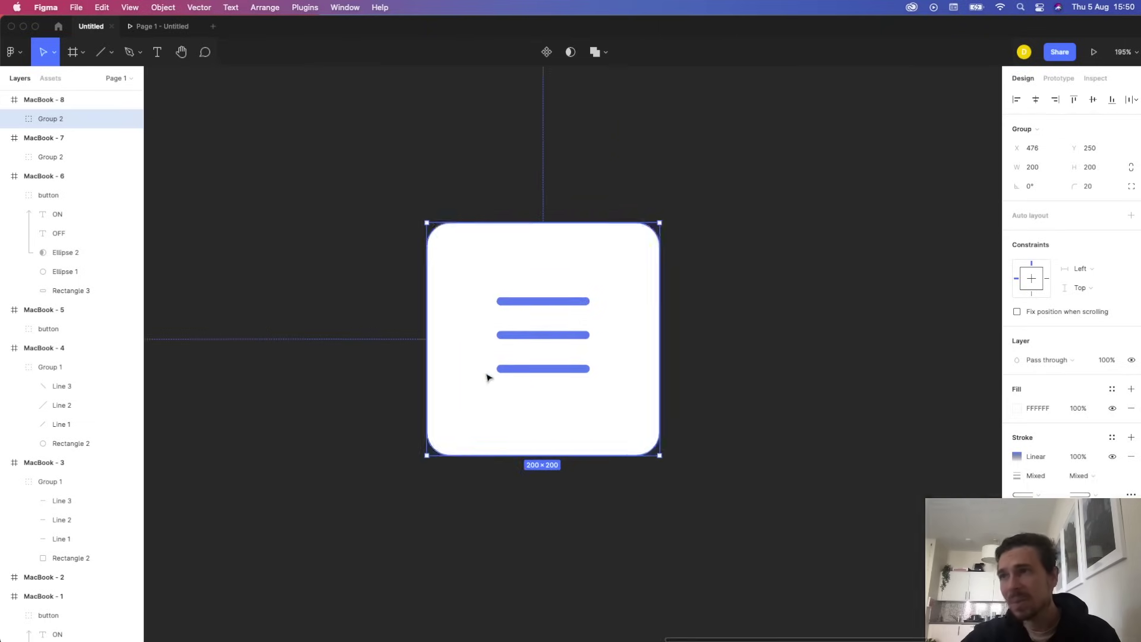
scroll(492, 369, "down", 2)
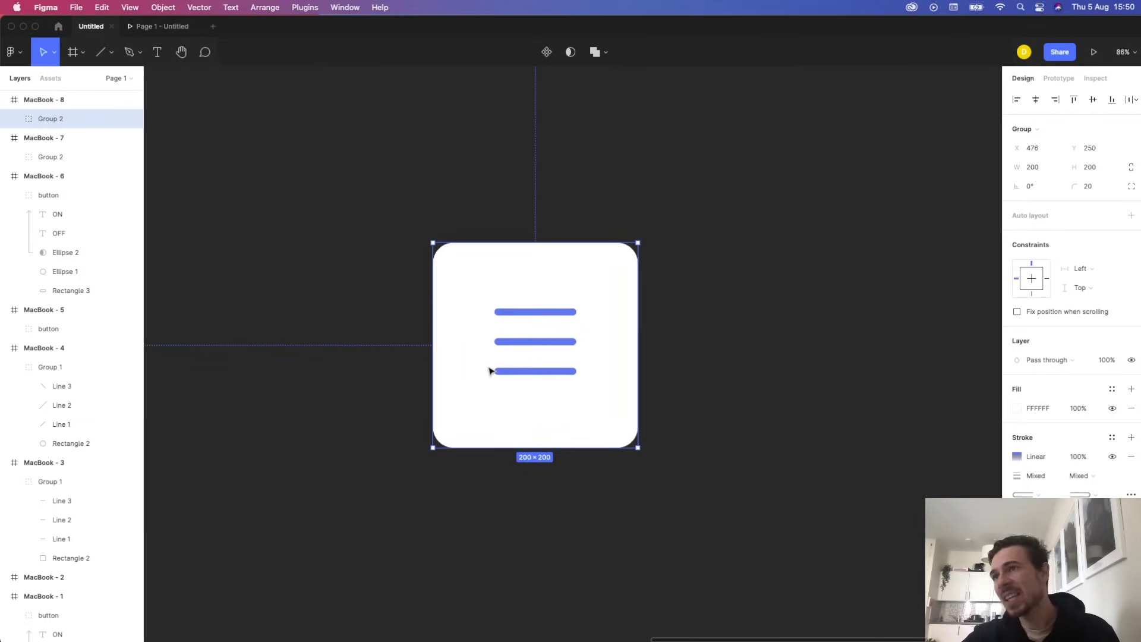
double_click(532, 340)
scroll(584, 343, "up", 3)
left_click_drag(588, 343, 460, 342)
Rotate the top and bottom lines of the MacBook - 8 icon to opposite 45° diagonals crossing as an X.
left_click(539, 285)
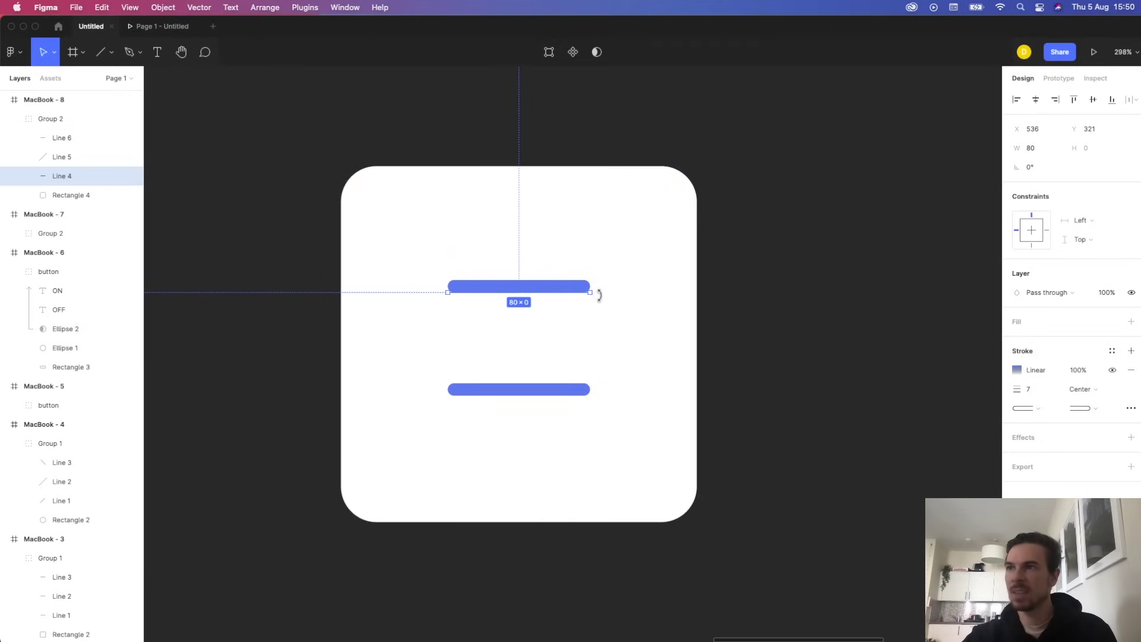
left_click_drag(598, 304, 539, 324)
left_click(536, 390)
left_click(637, 448)
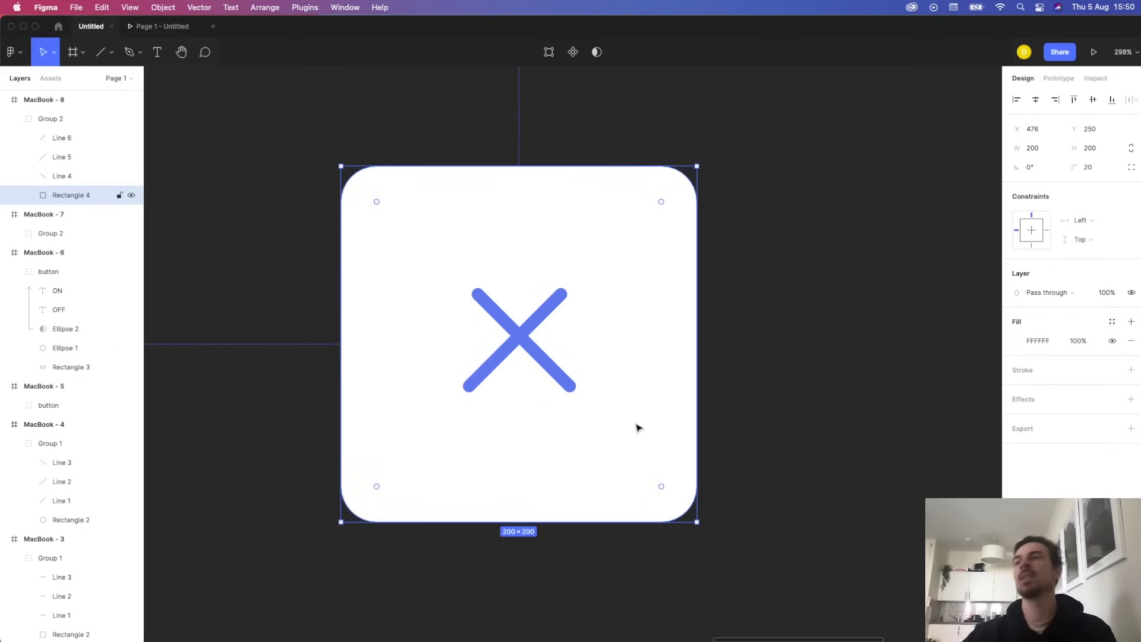
Nudge both diagonal lines of the X in MacBook - 8 up by 2 pixels.
scroll(540, 407, "down", 5)
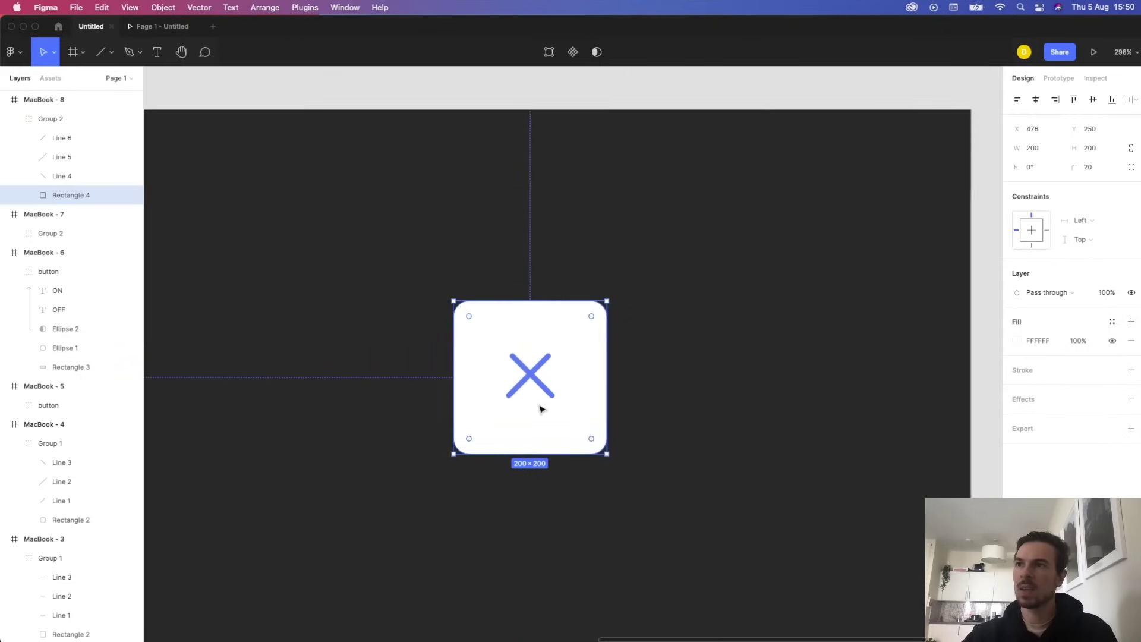
scroll(540, 407, "up", 10)
left_click(535, 266)
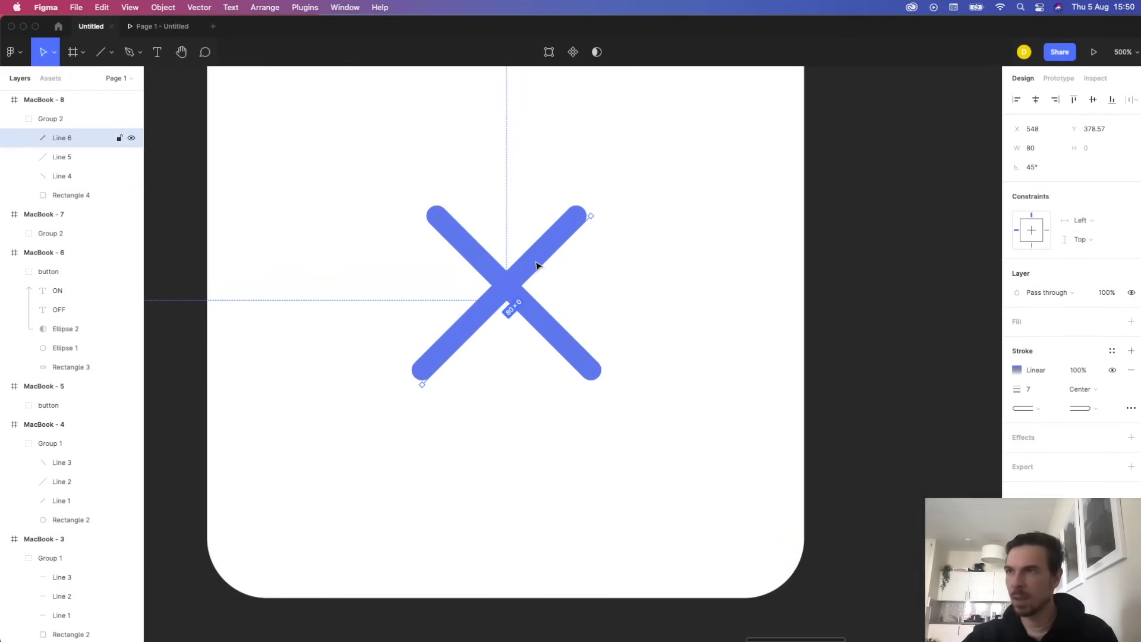
key("Up")
key("Up")
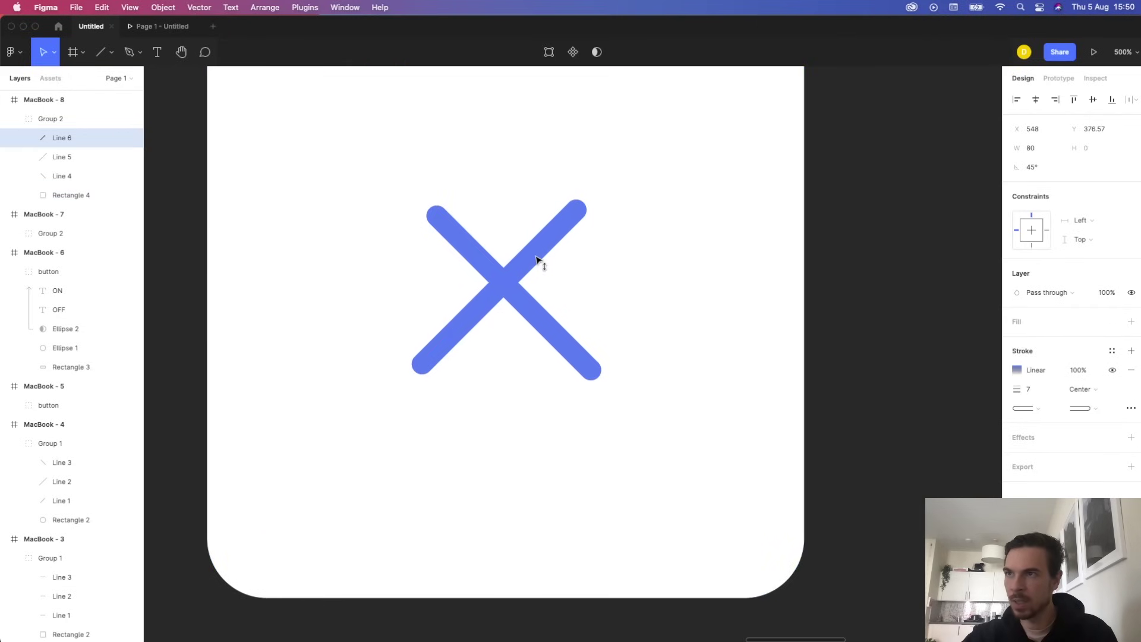
left_click(558, 337)
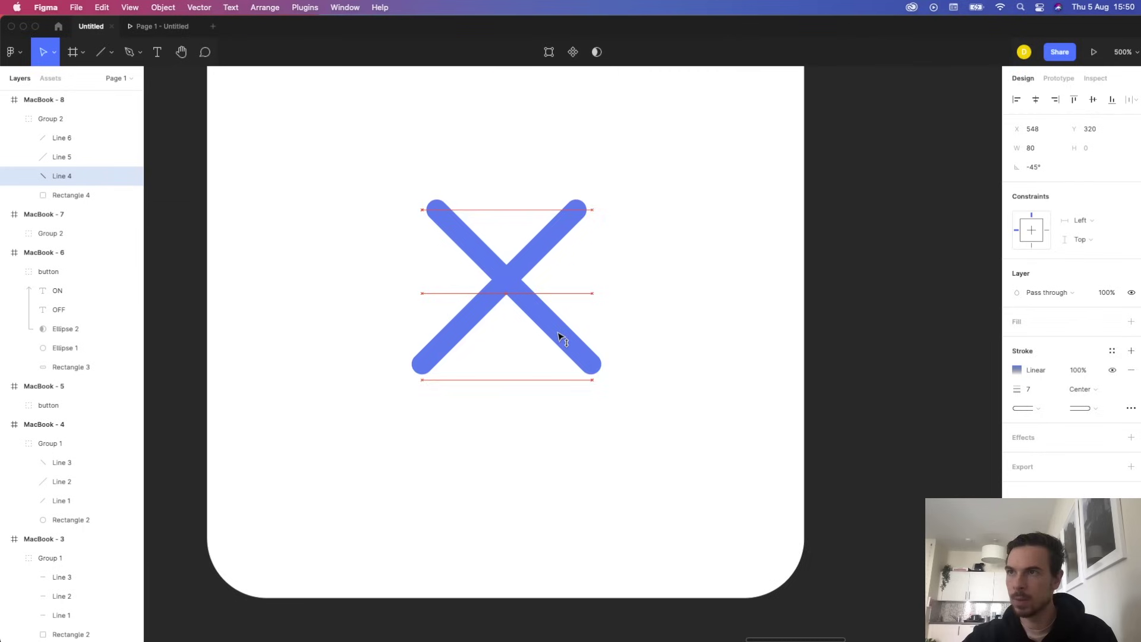
Round the white square behind the X in MacBook - 8 into a circle with a corner radius of 100.
left_click(636, 453)
key("shift+2")
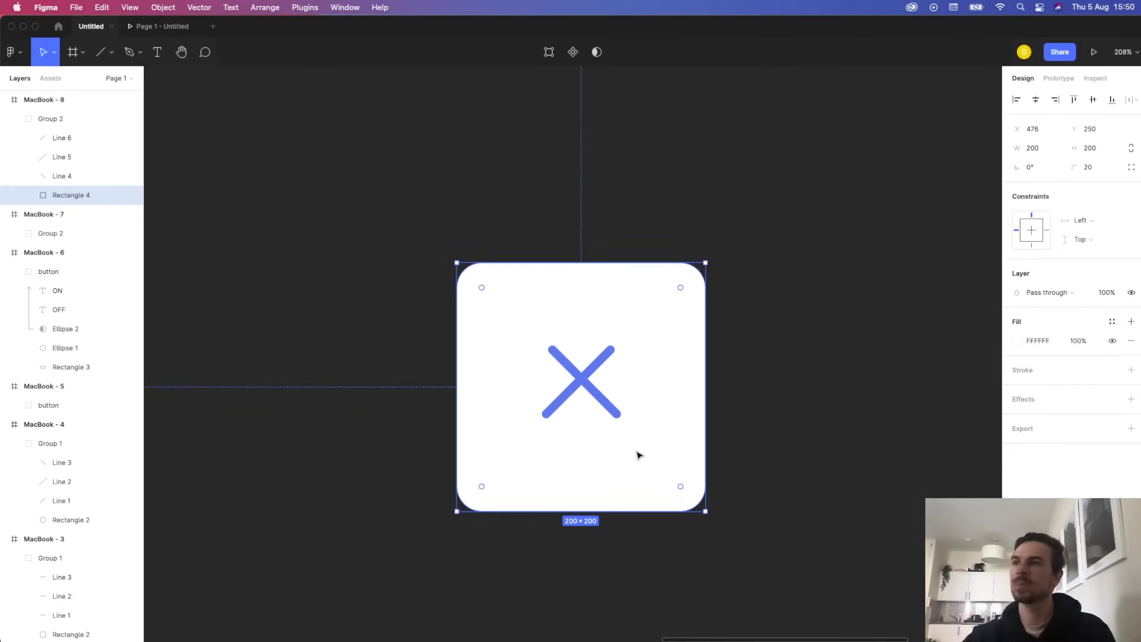
scroll(636, 455, "up", 3)
mouse_move(726, 192)
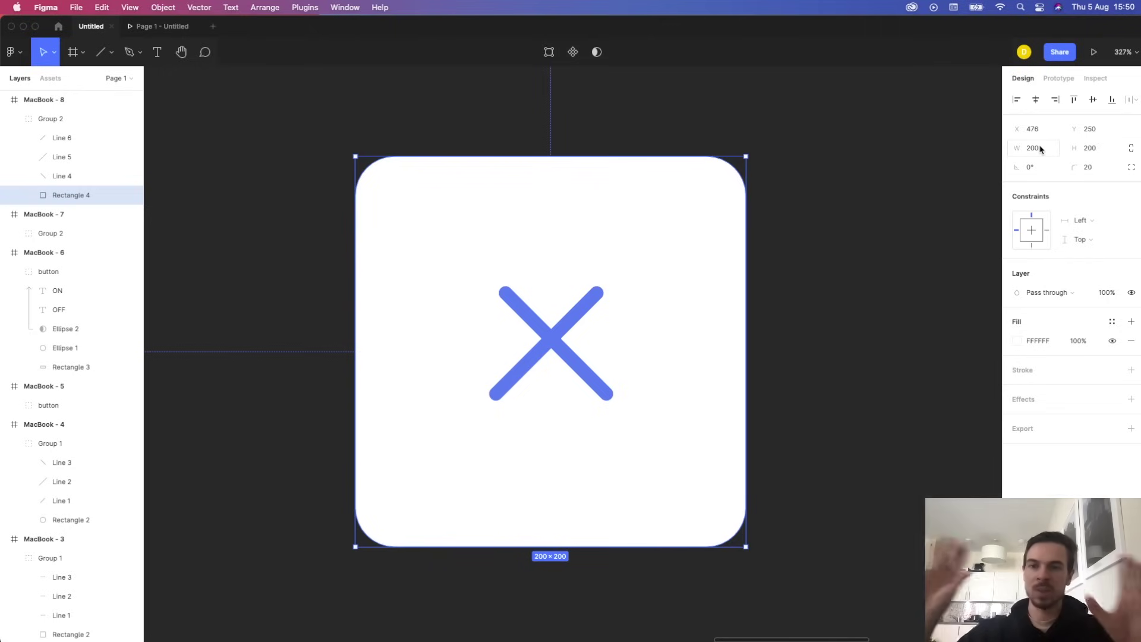
left_click(1094, 169)
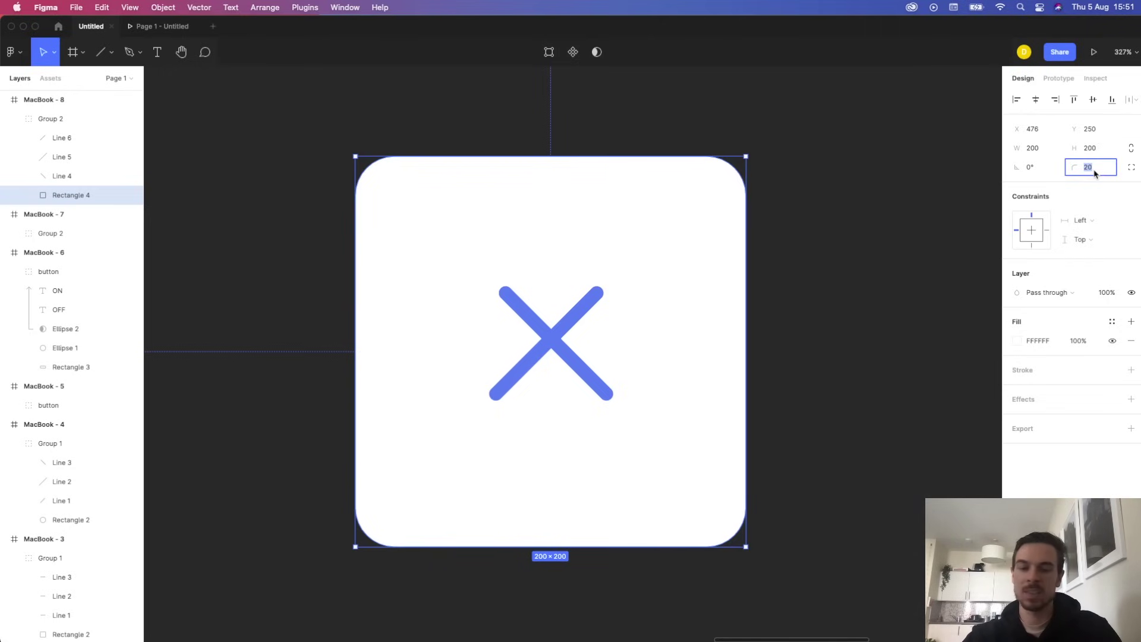
type("50")
key("Return")
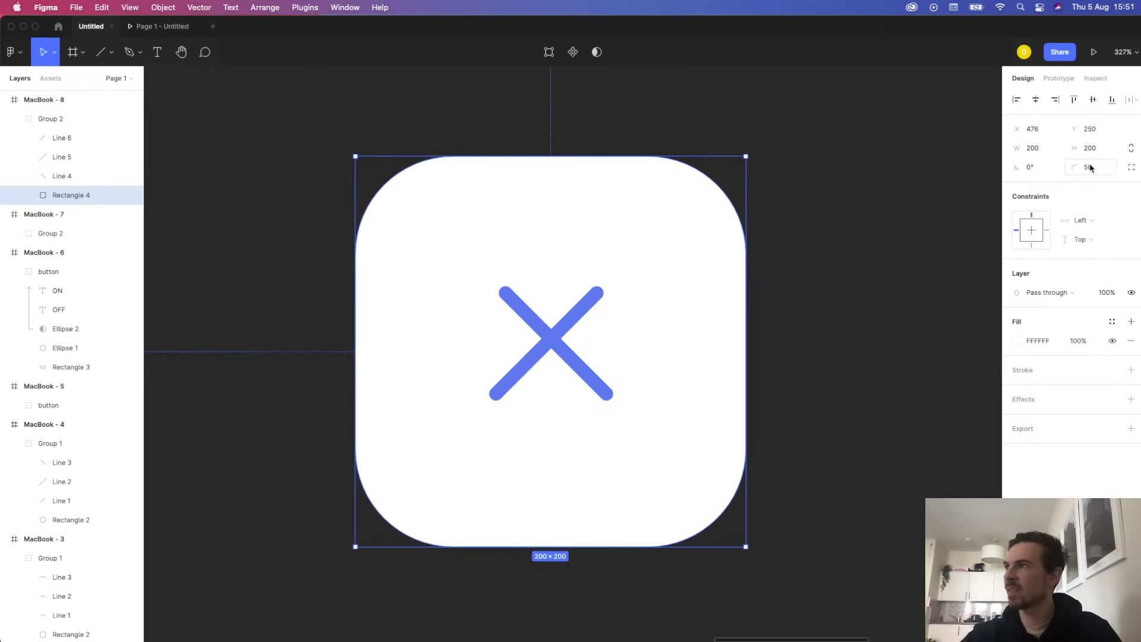
left_click(1091, 168)
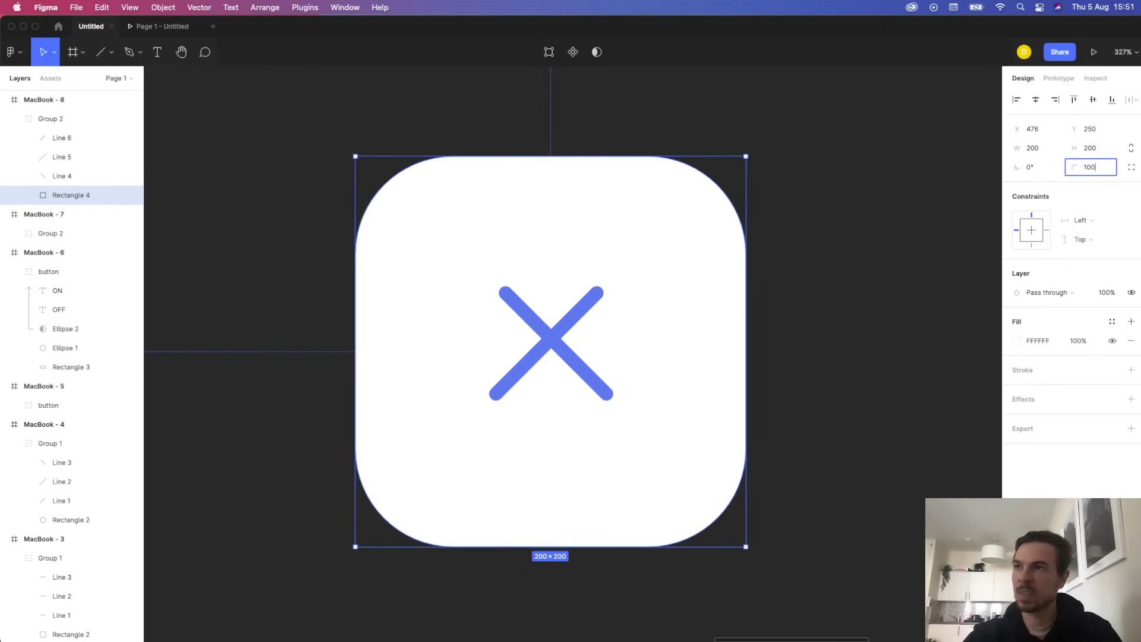
type("100")
key("Return")
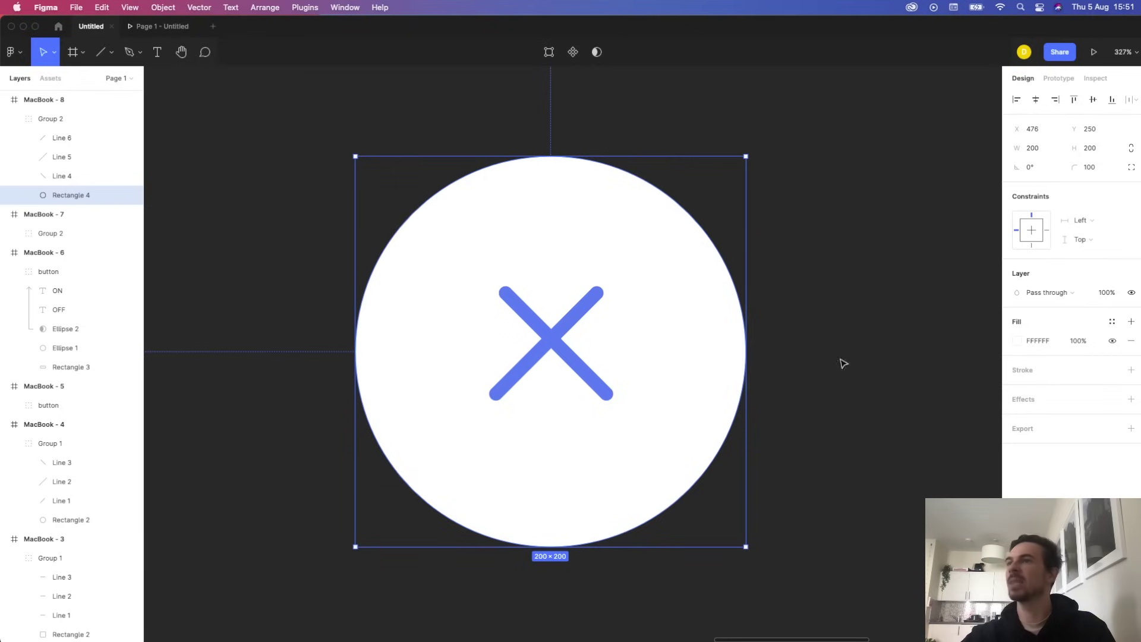
Try a width of 300 for the white circle in MacBook - 8 and undo that resize.
scroll(650, 406, "down", 10)
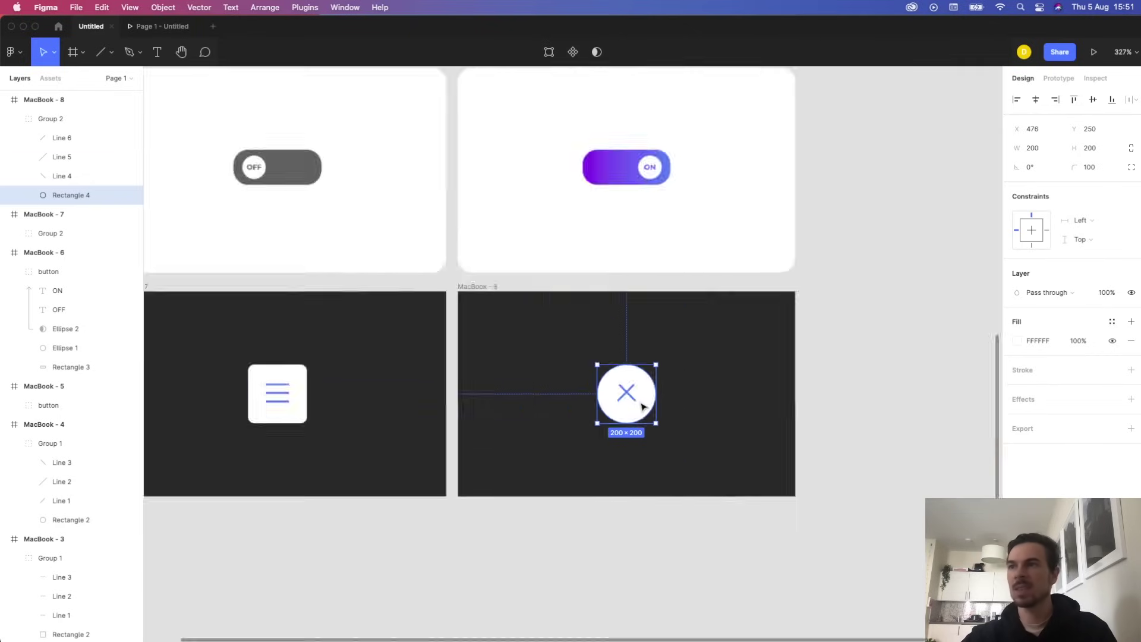
scroll(642, 408, "up", 5)
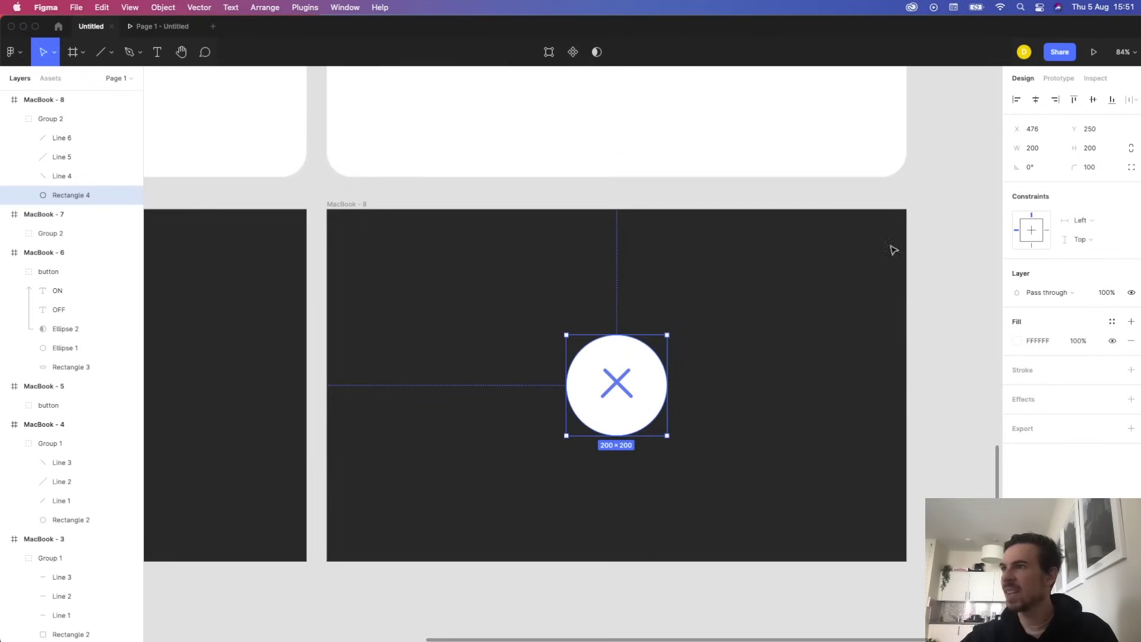
scroll(699, 311, "down", 5)
scroll(683, 316, "up", 10)
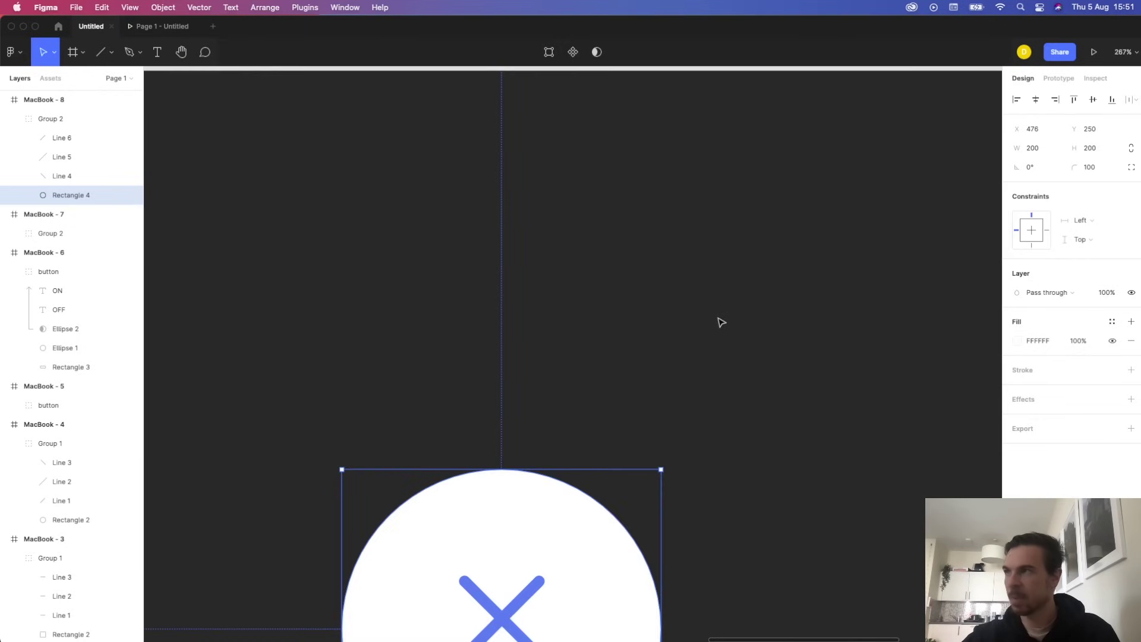
scroll(722, 325, "down", 5)
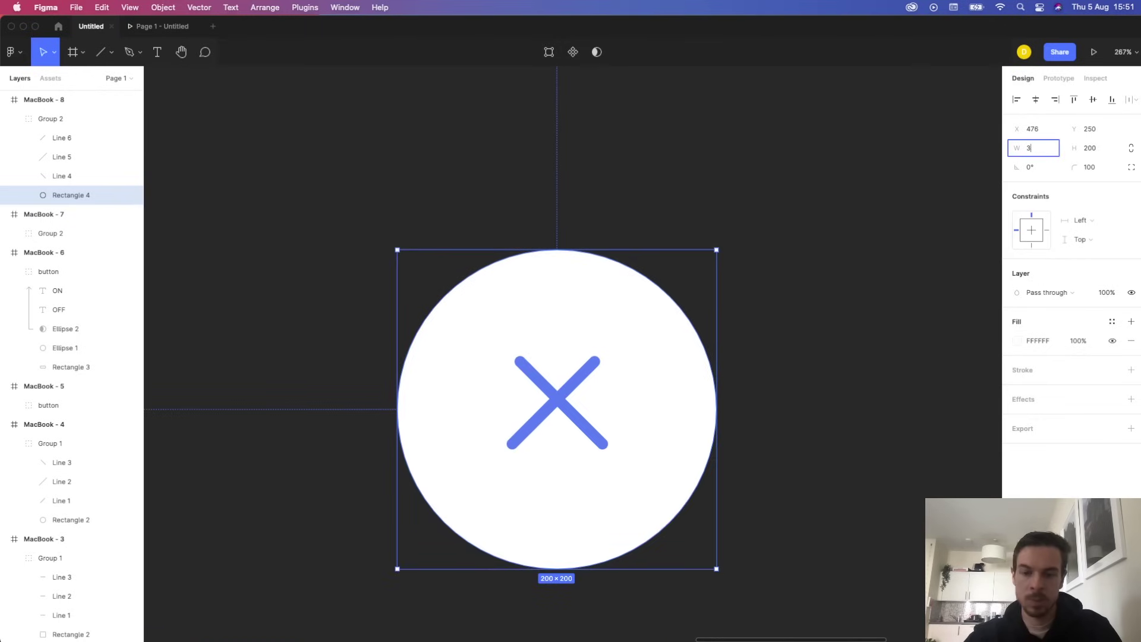
key("Return")
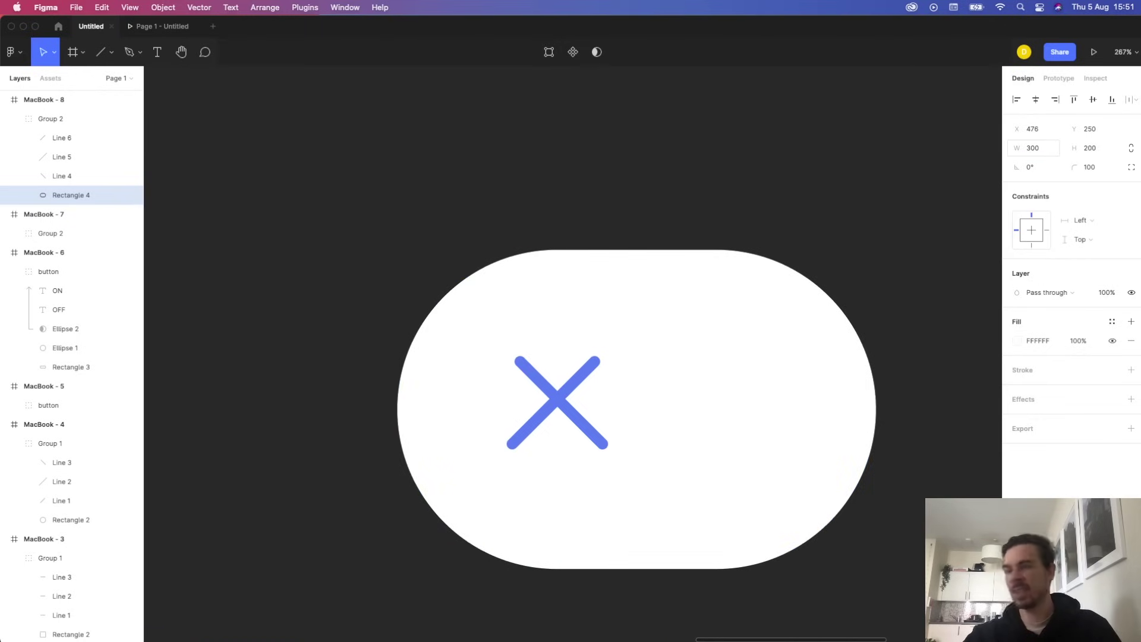
key("super+z")
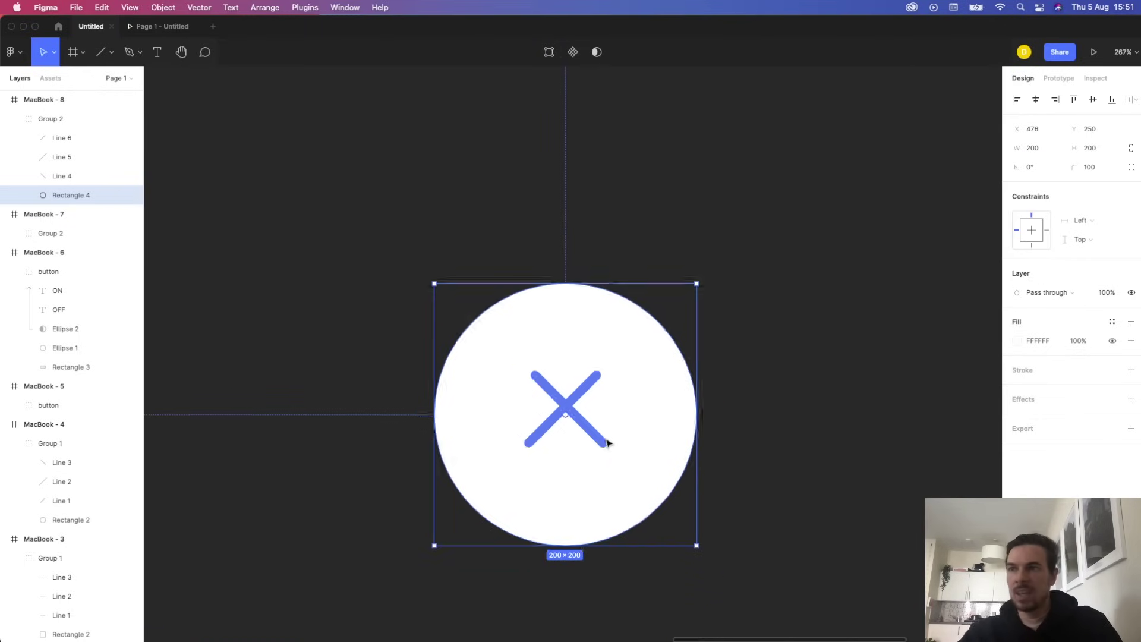
Link the hamburger icon group in MacBook - 7 to MacBook - 8 on click, using Smart animate with custom easing over 850ms.
key("shift+1")
scroll(214, 354, "up", 2)
left_click_drag(214, 354, 376, 324)
left_click(424, 406)
left_click(1058, 79)
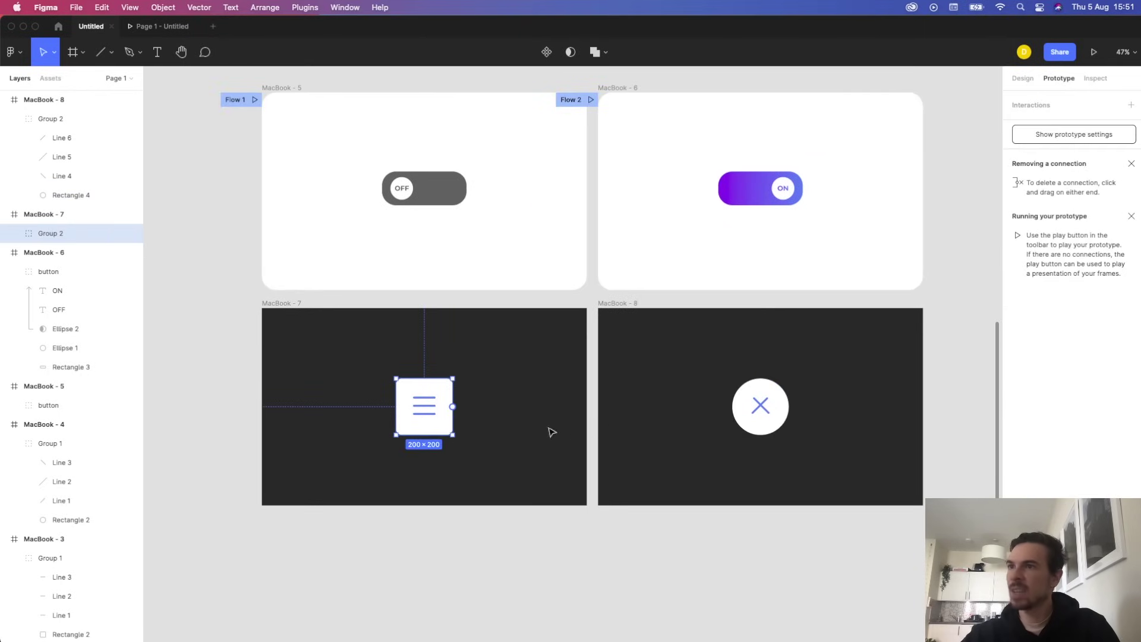
left_click_drag(452, 406, 669, 395)
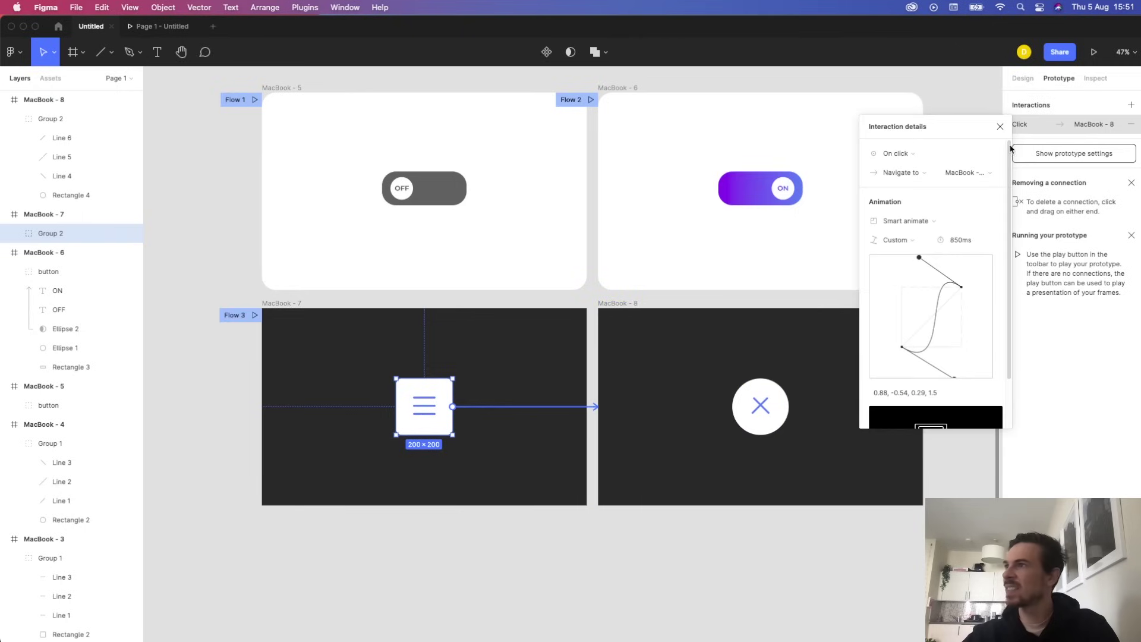
left_click(1022, 78)
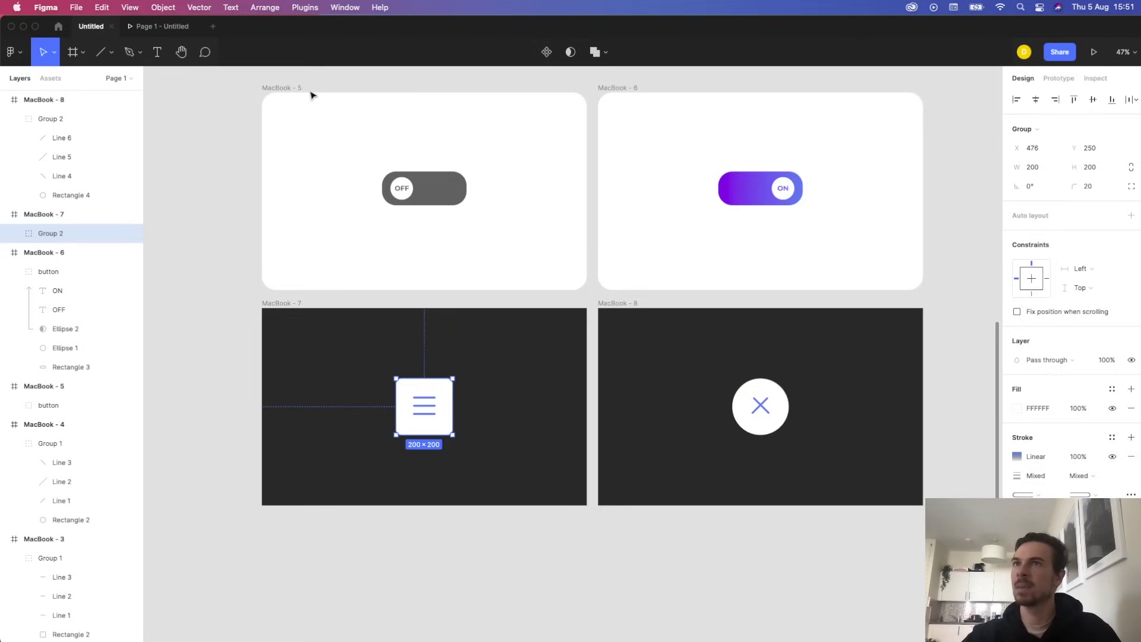
Play Flow 3 in the prototype preview and trigger the hamburger icon to check its change into the X.
left_click(1093, 52)
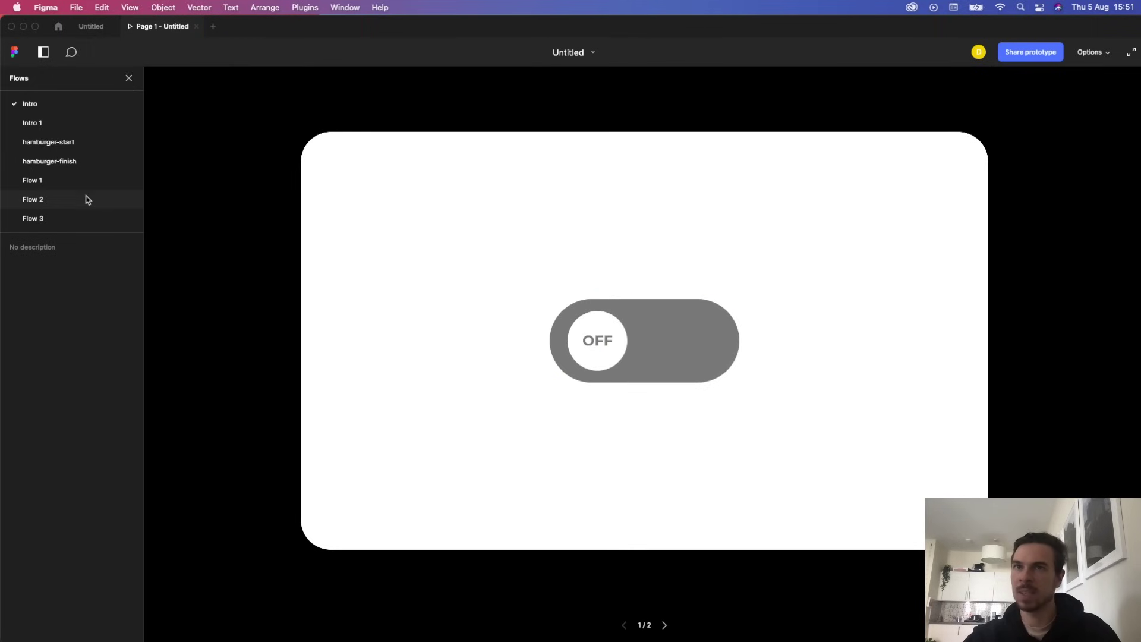
left_click(76, 204)
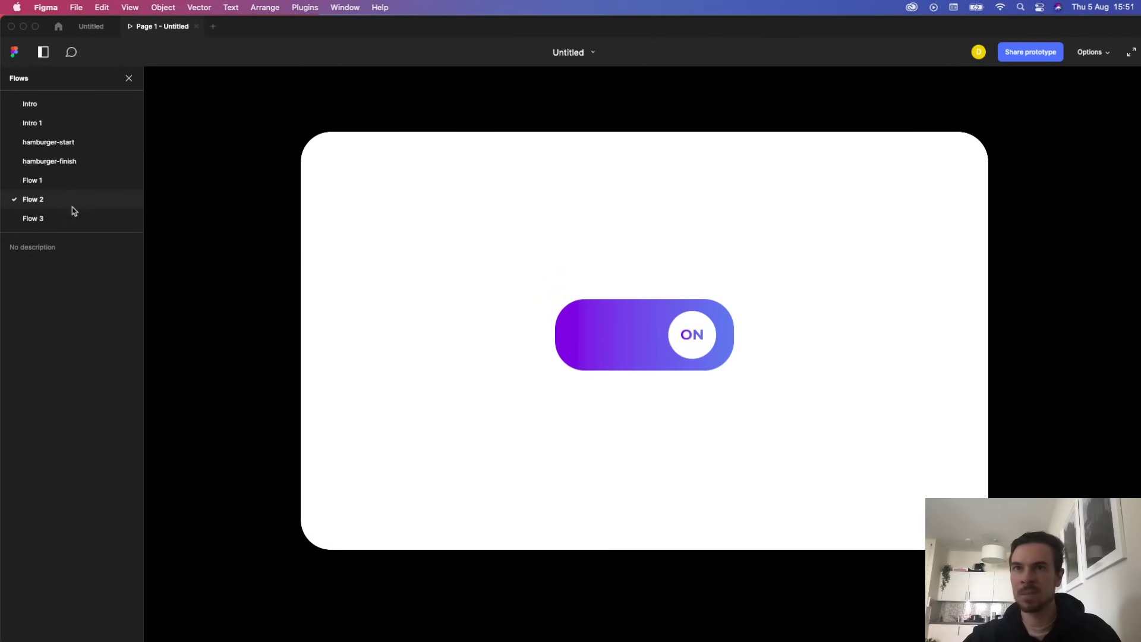
left_click(72, 218)
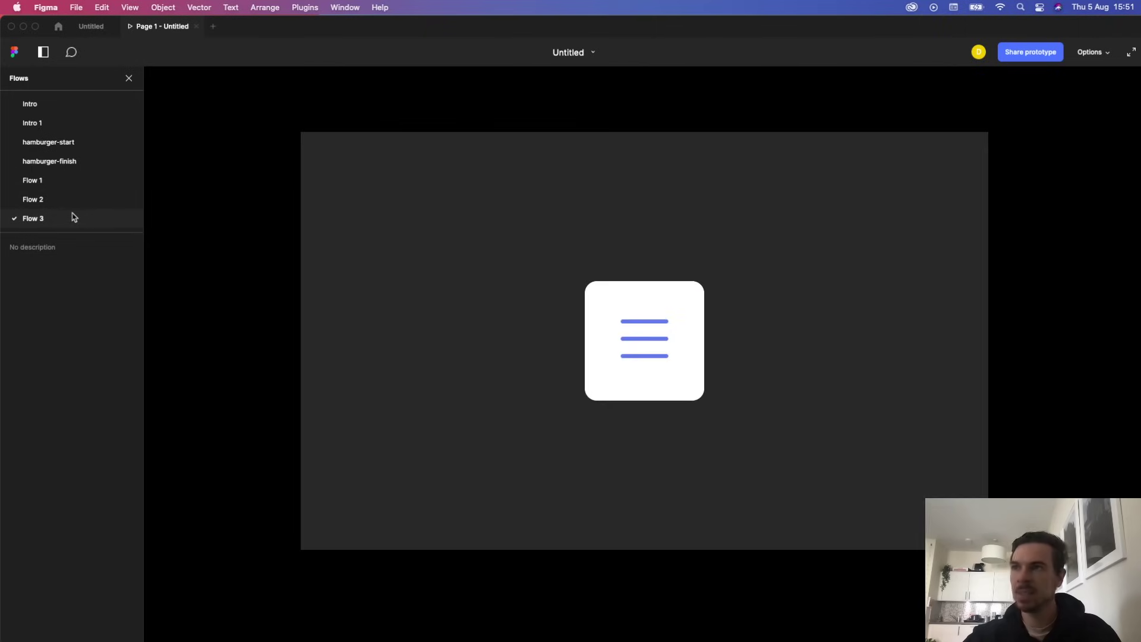
left_click(632, 351)
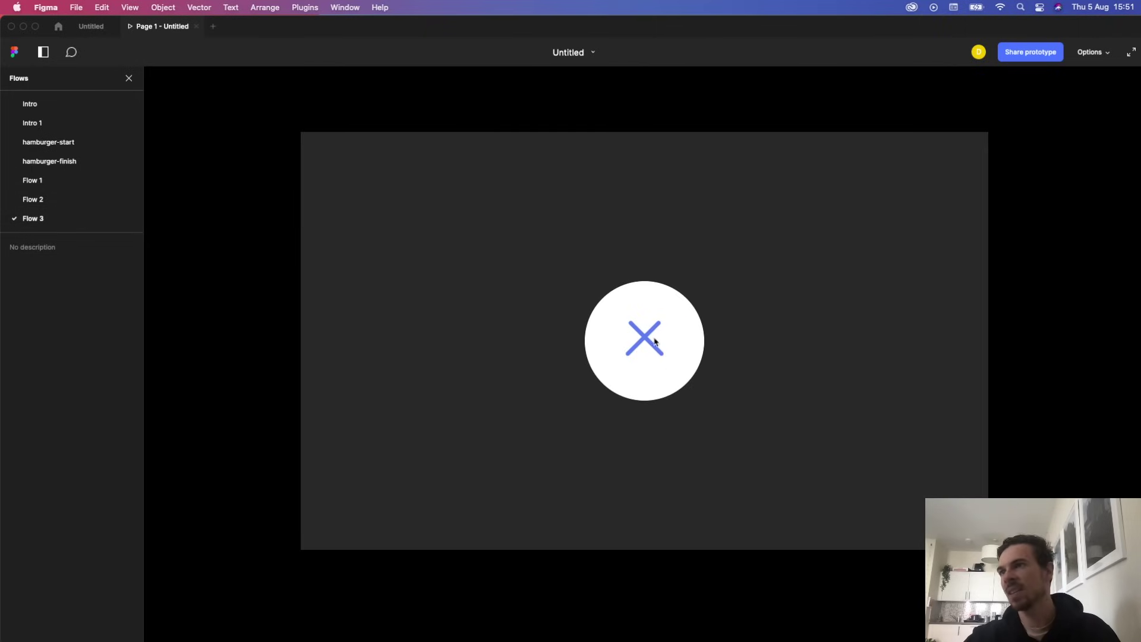
Return to the design file and link the X icon group in MacBook - 8 back to MacBook - 7 on click with Smart animate, 850ms.
left_click(91, 26)
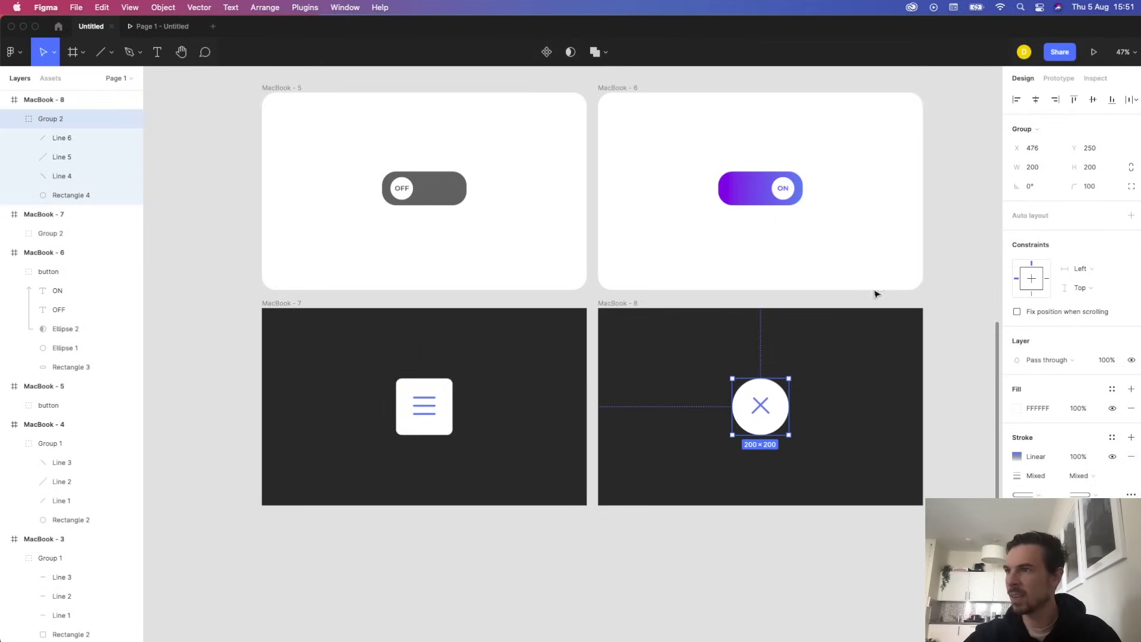
left_click(1058, 78)
left_click_drag(789, 406, 499, 343)
left_click_drag(450, 396, 450, 396)
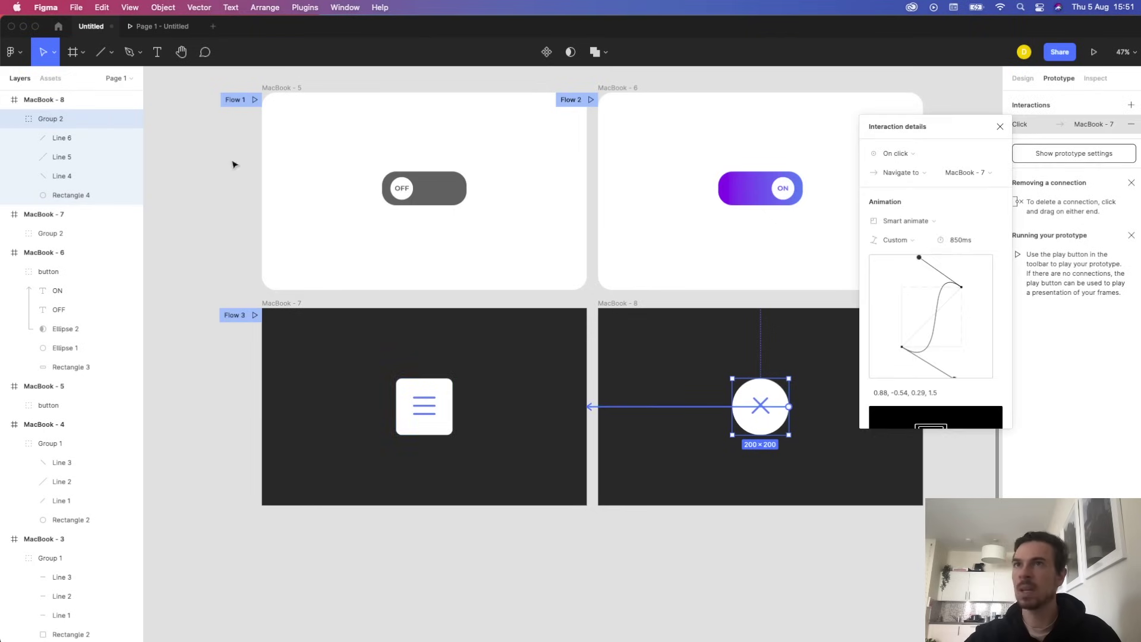
Test the hamburger-to-X animation of Flow 3 repeatedly in both directions in the prototype preview.
left_click(159, 26)
left_click(632, 348)
left_click(667, 375)
left_click(665, 372)
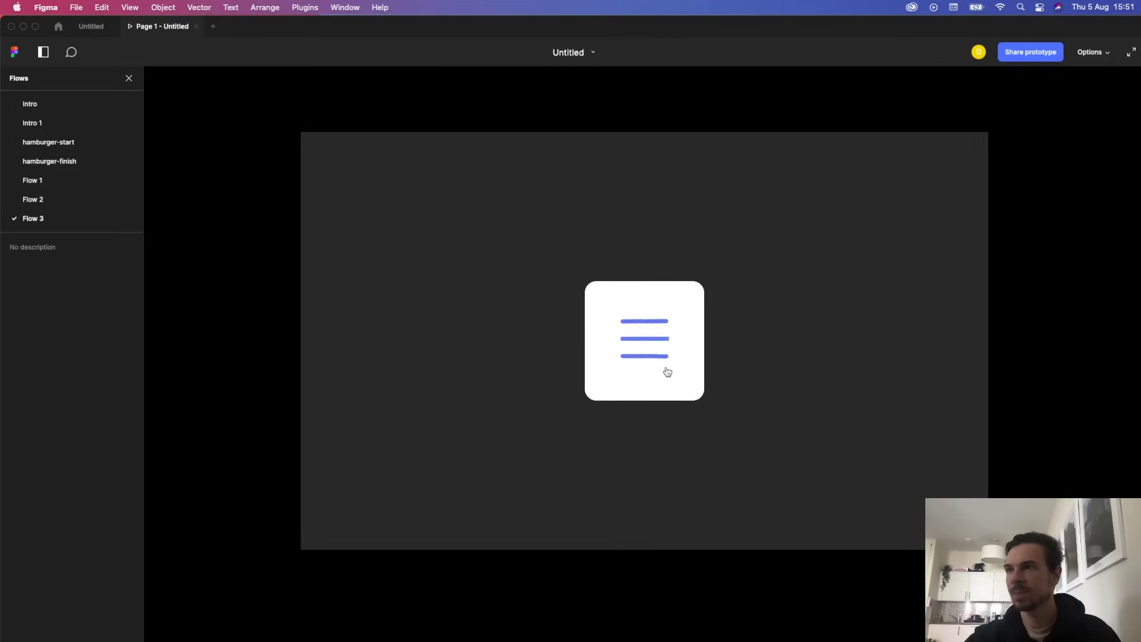
left_click(666, 360)
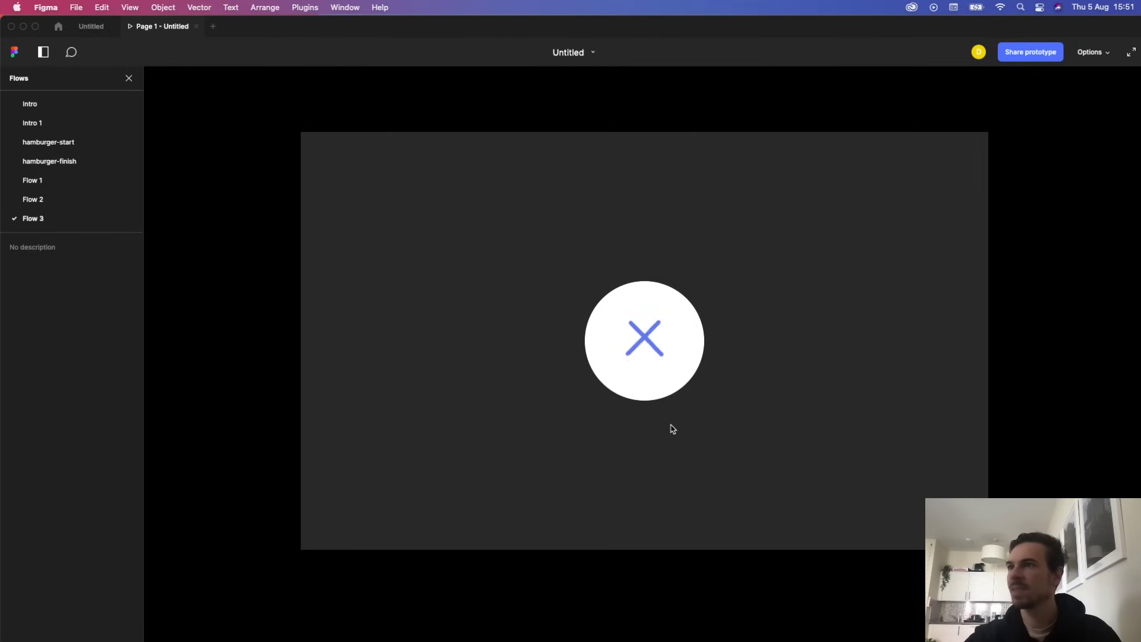
left_click(657, 351)
left_click(659, 347)
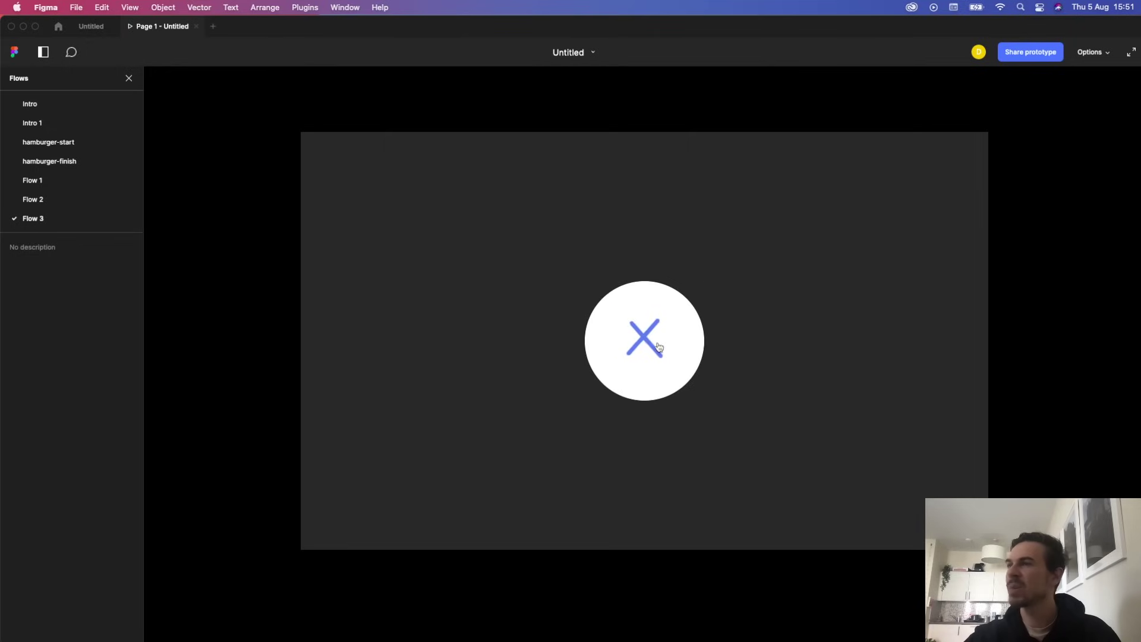
left_click(658, 348)
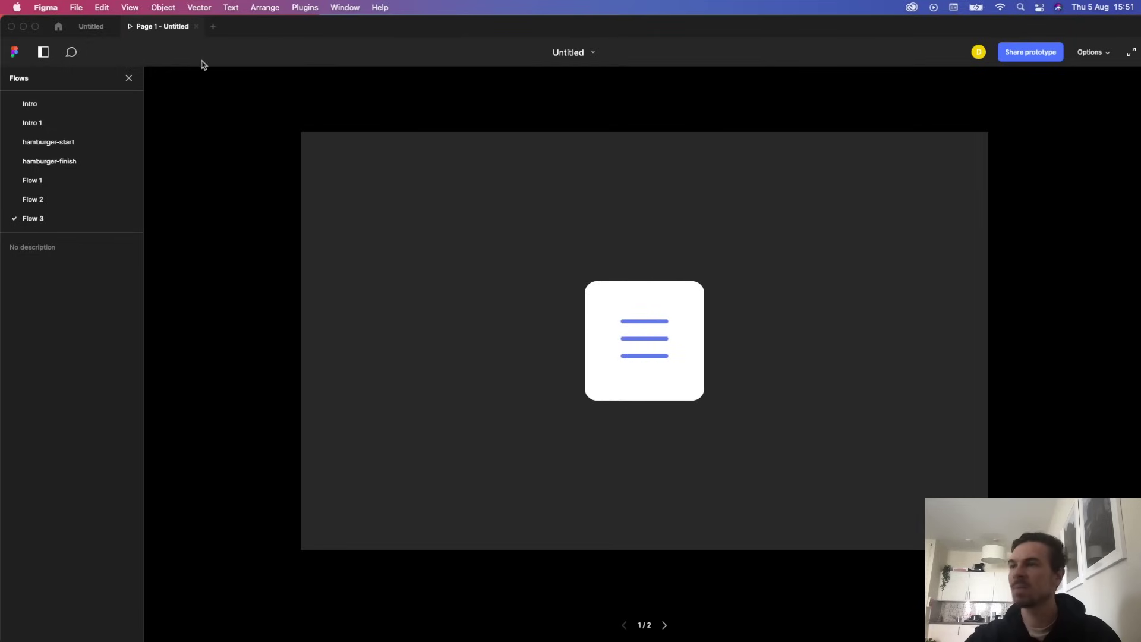
Return to the design file and look over the prototype connections between the toggle and hamburger frames.
left_click(83, 29)
left_click(757, 525)
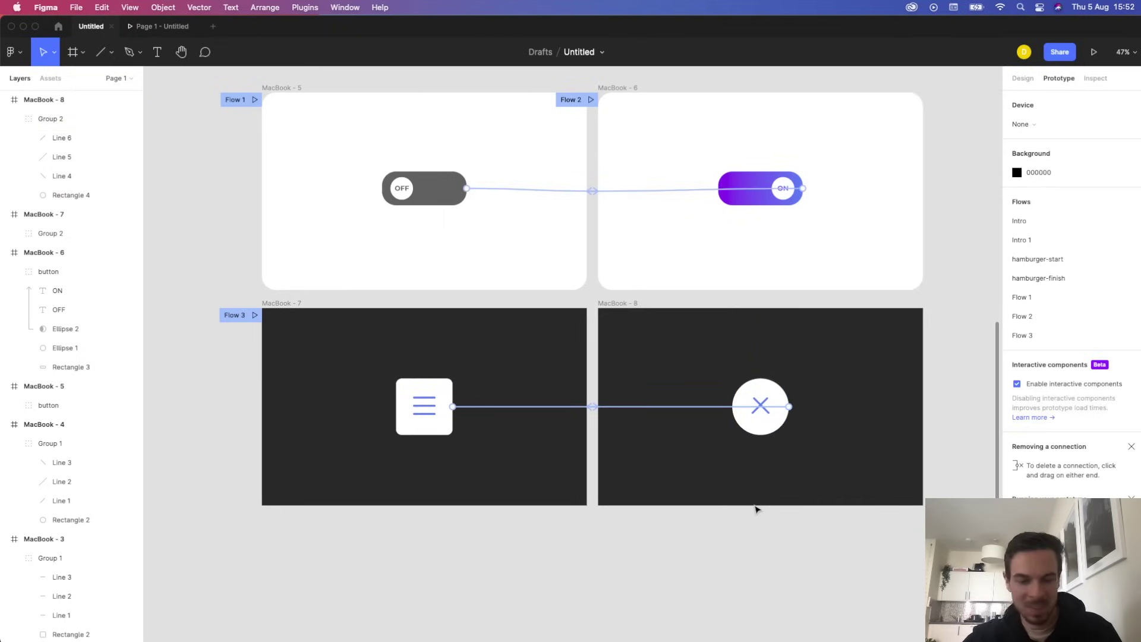
scroll(750, 481, "up", 5)
scroll(736, 473, "down", 5)
scroll(735, 474, "up", 3)
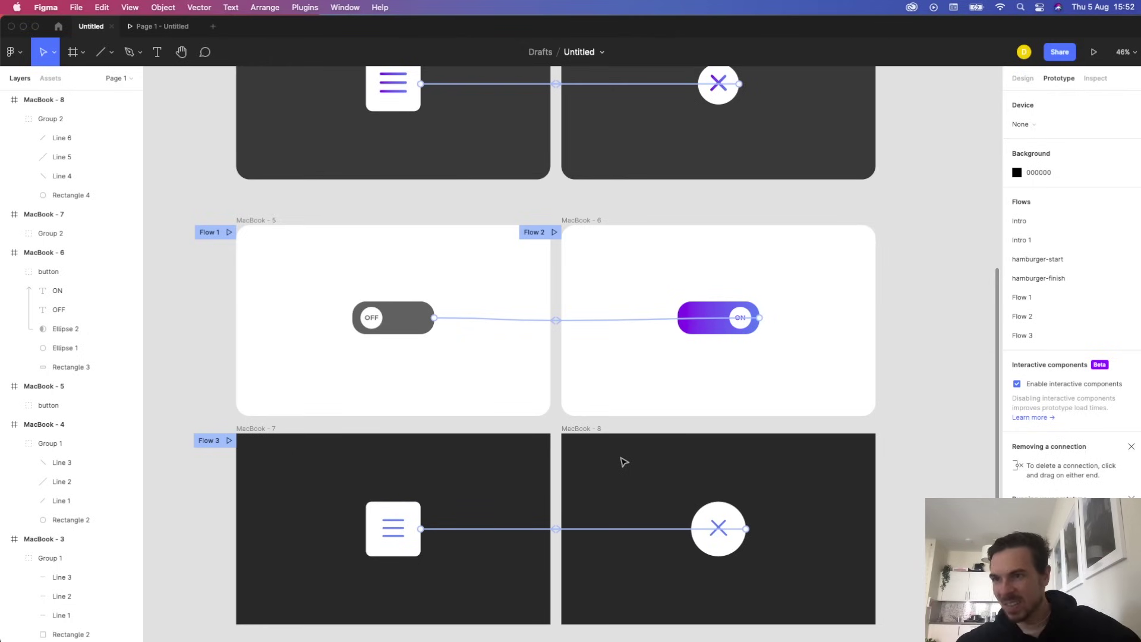
left_click_drag(672, 398, 664, 267)
Try shrinking the whole MacBook - 8 icon group about its centre to 178 × 178 and undo it.
scroll(721, 351, "down", 3)
scroll(723, 354, "up", 10, "ctrl")
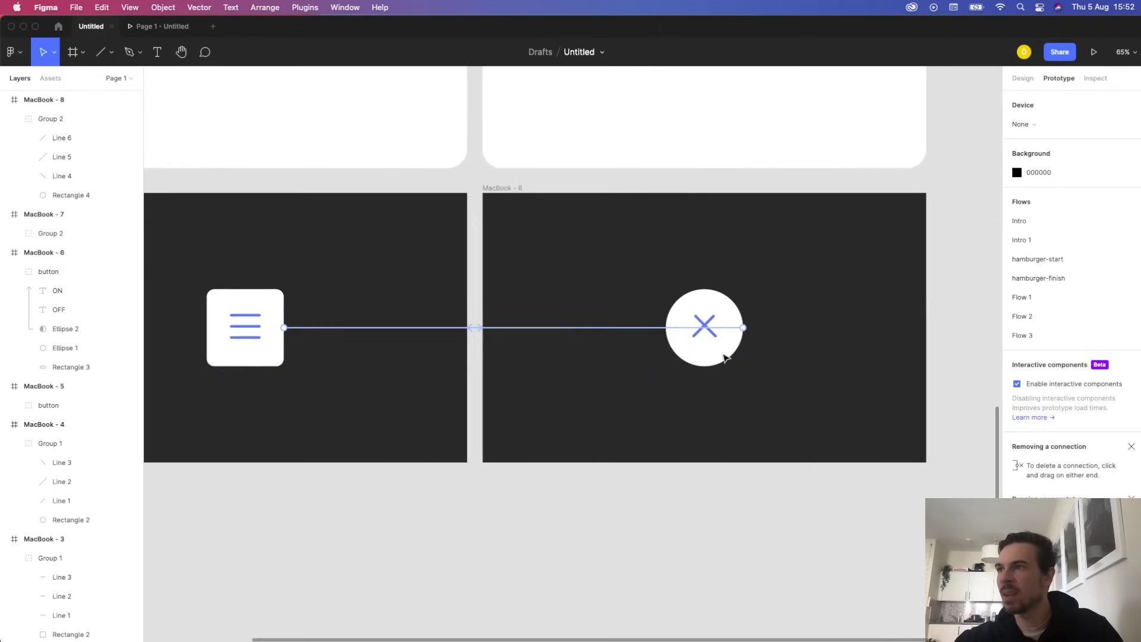
key("alt+8")
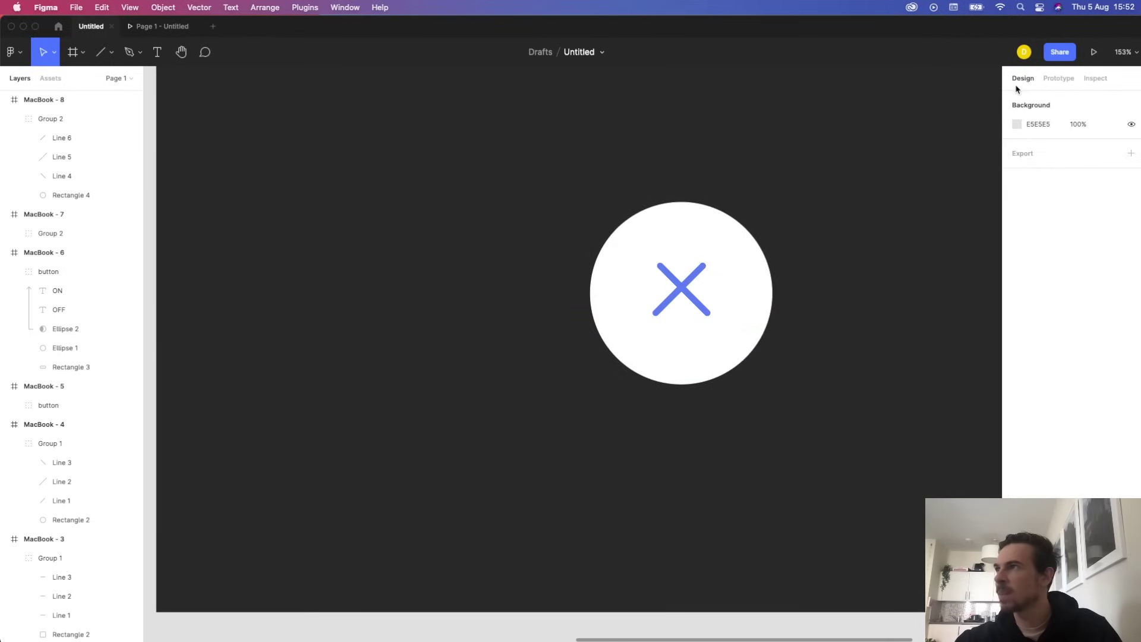
left_click(724, 310)
key("alt")
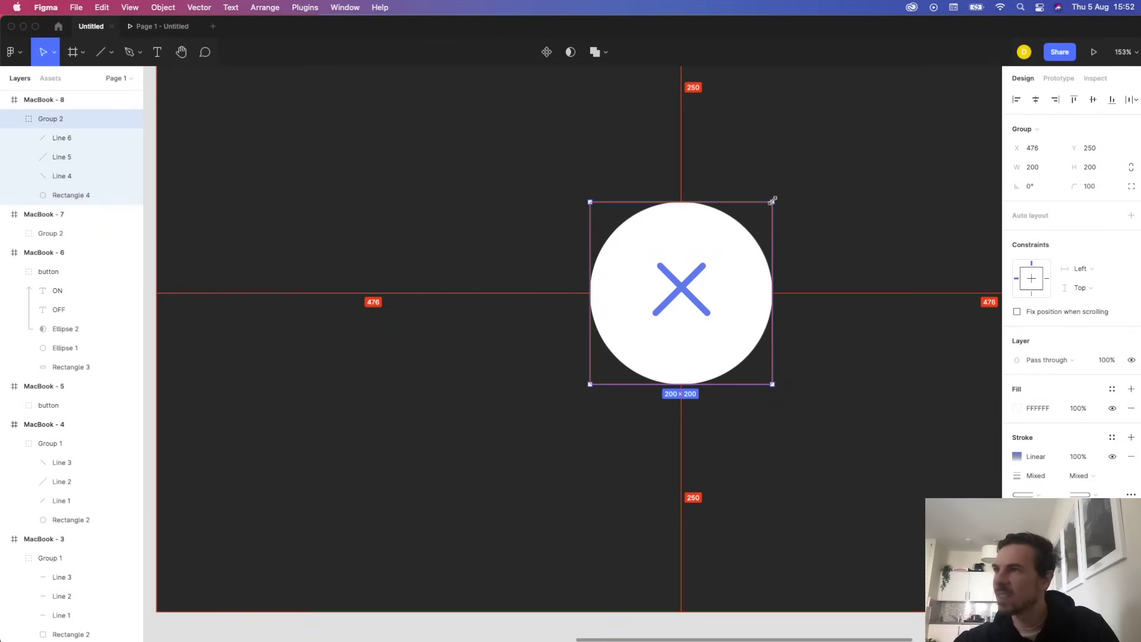
left_click_drag(772, 203, 762, 212)
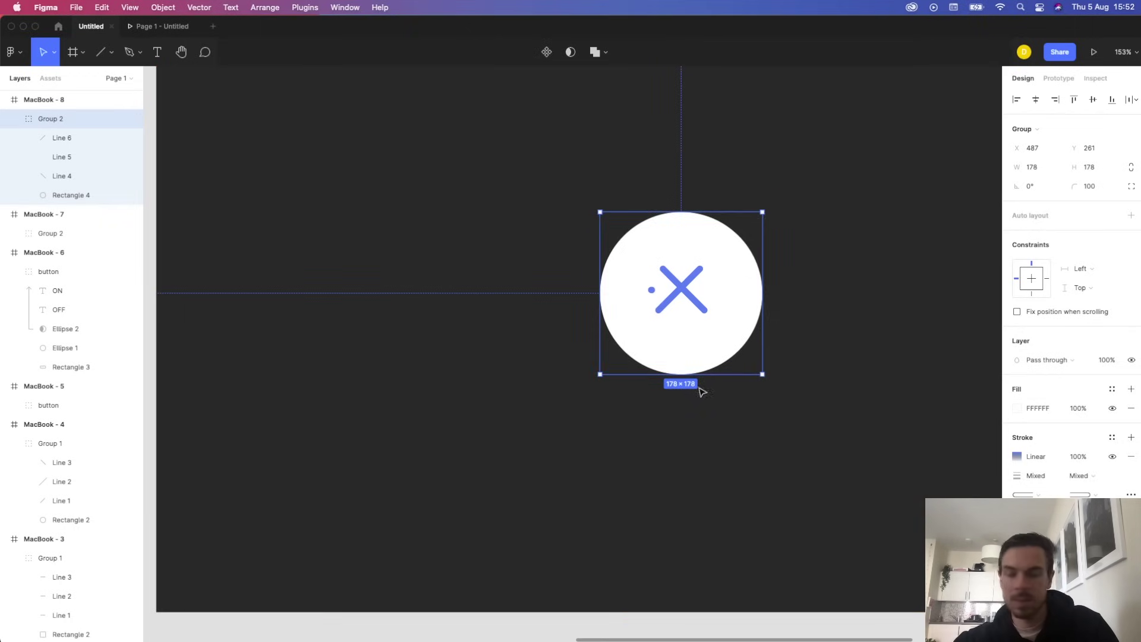
key("super+z")
Shrink only the white circle behind the X in MacBook - 8 proportionally about its centre.
double_click(735, 326)
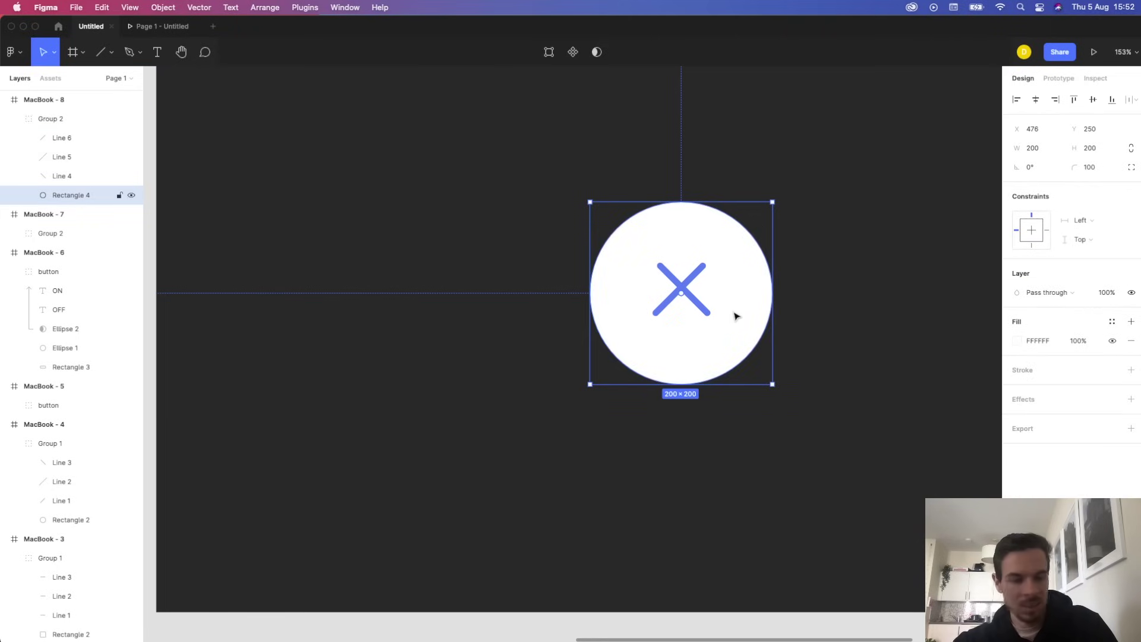
left_click_drag(772, 202, 752, 222)
Replay Flow 3 in the prototype preview, toggling the icon several times to check the smaller circle's animation.
left_click(158, 26)
left_click(648, 360)
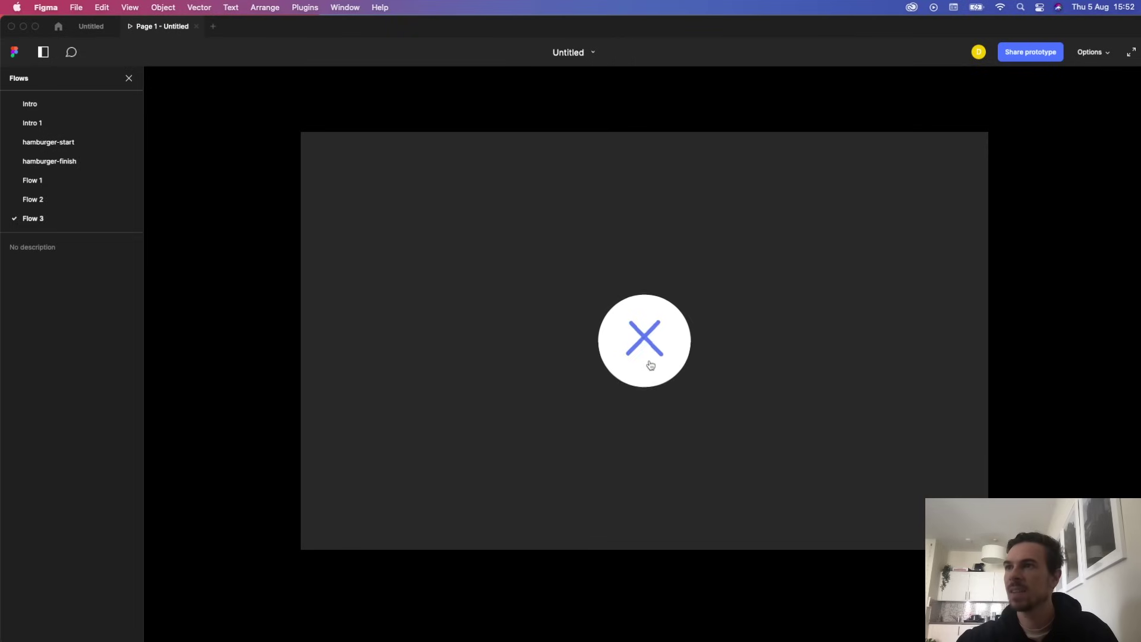
left_click(650, 365)
left_click(650, 365)
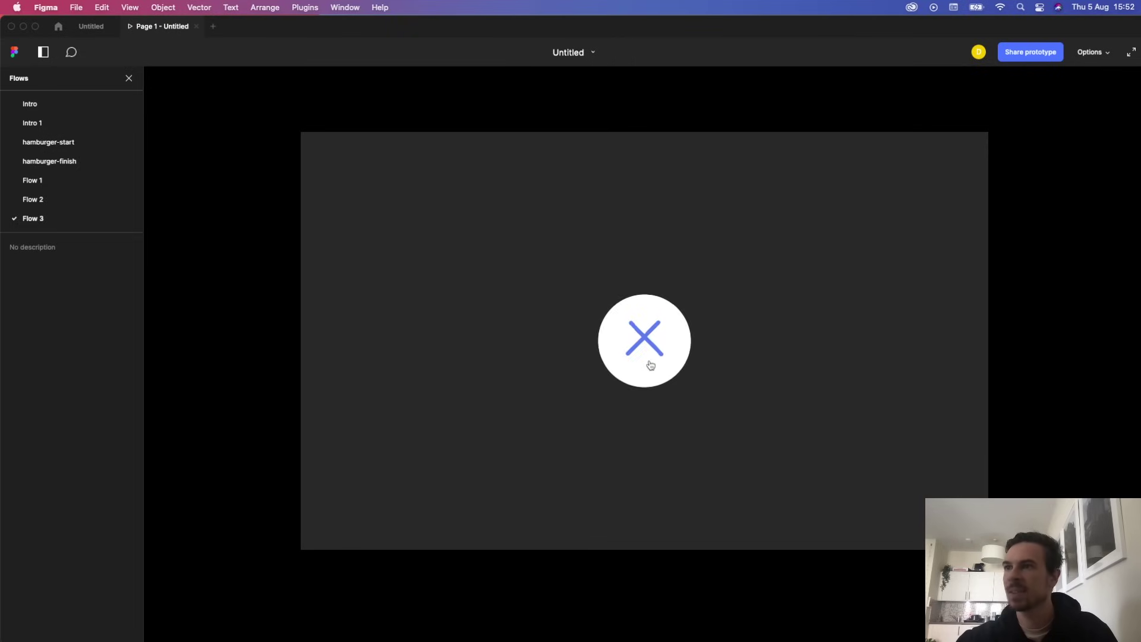
left_click(650, 365)
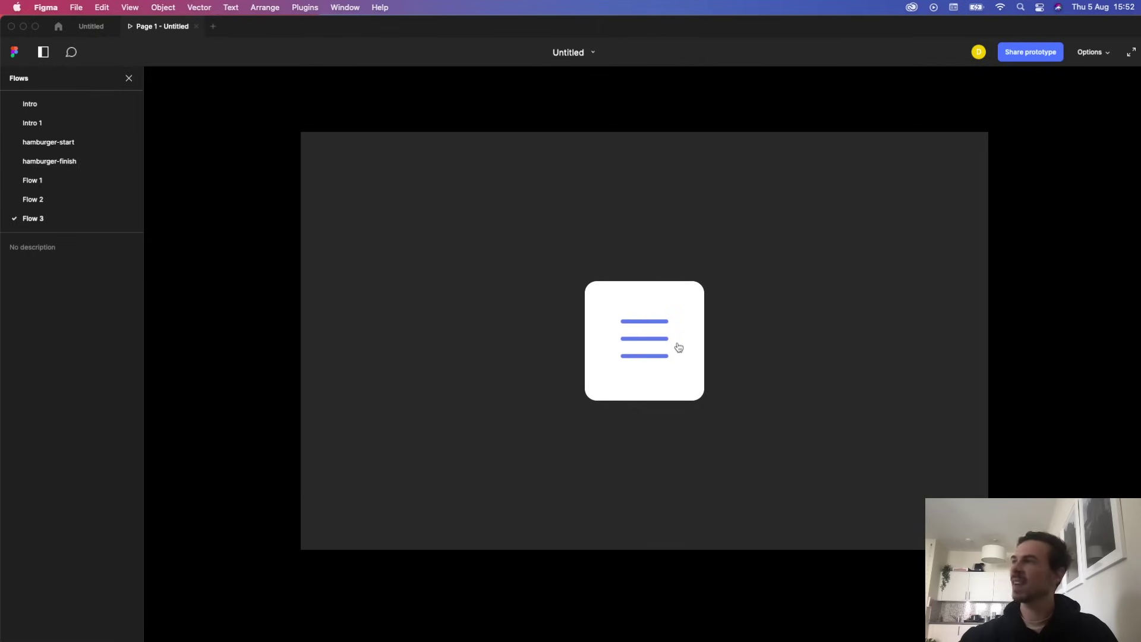